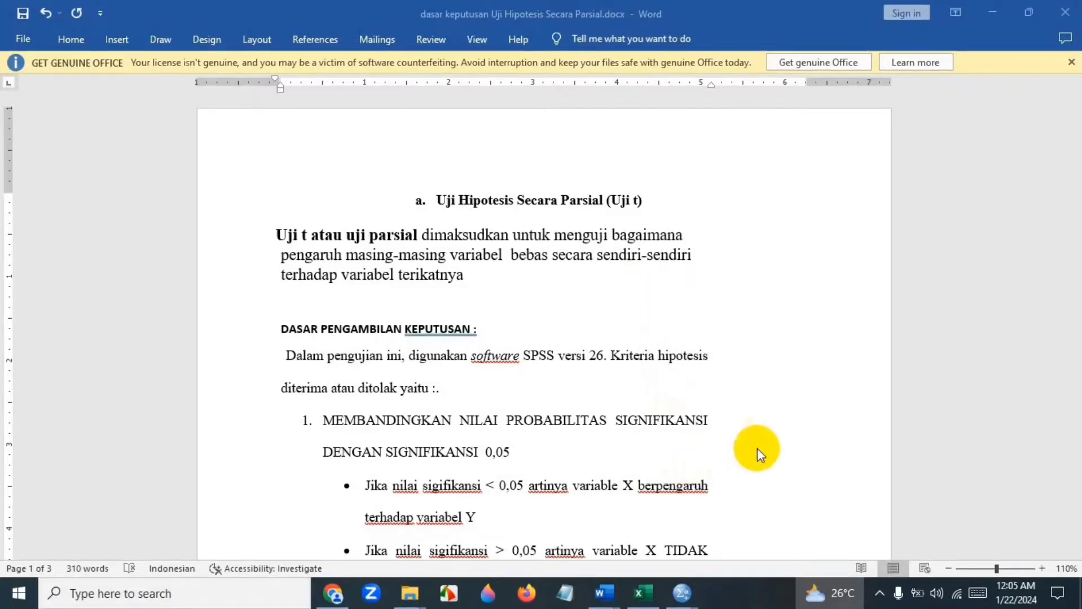
Switch to the data kuesioner youtube.xlsx workbook in Excel.
{"action": "mouse_move", "coordinate": [648, 600]}
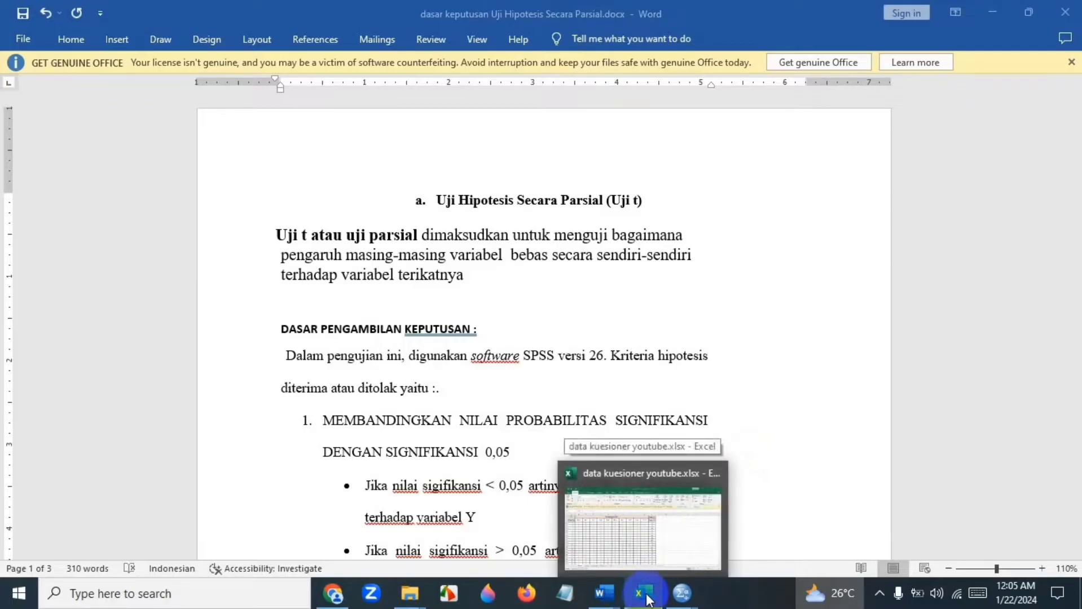
{"action": "left_click", "coordinate": [648, 600]}
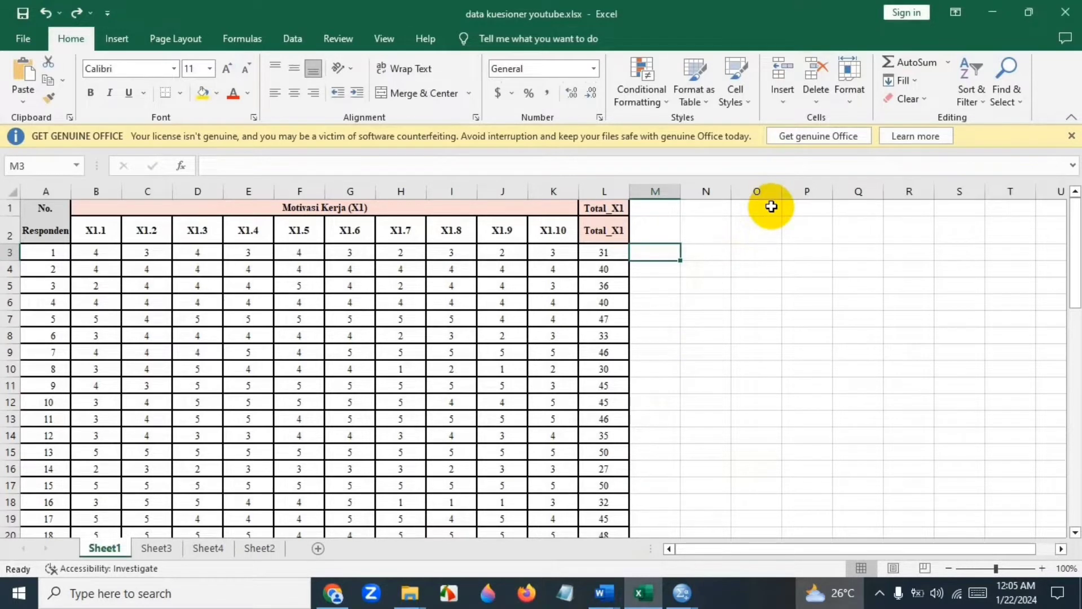
Copy the Total_X1, Total_X2 and Total_Y columns in turn from Sheet1, Sheet3 and Sheet4.
{"action": "left_click", "coordinate": [612, 193]}
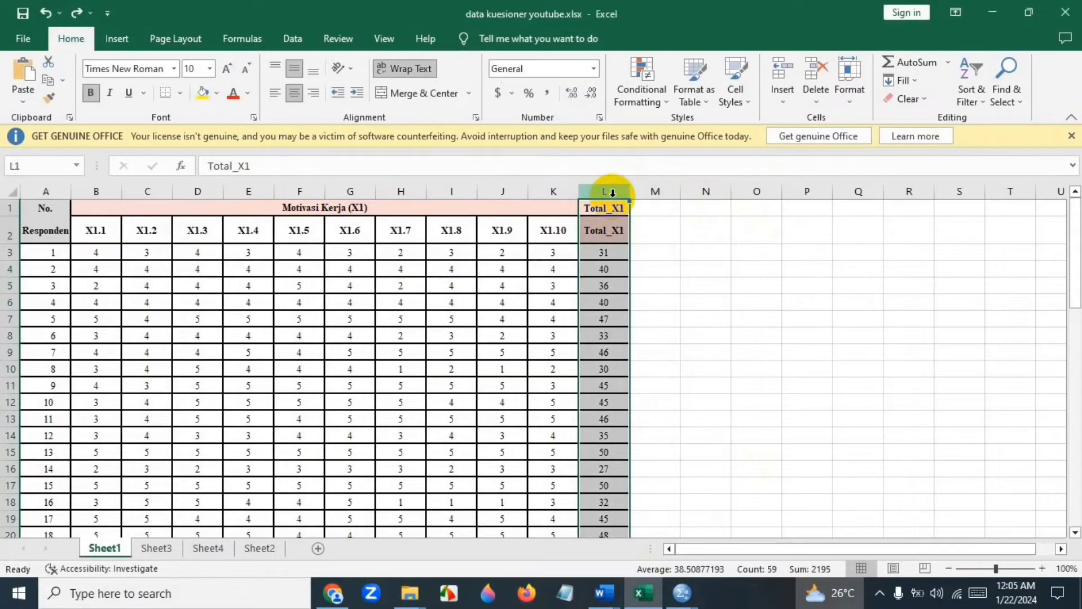
{"action": "key", "text": "ctrl+c"}
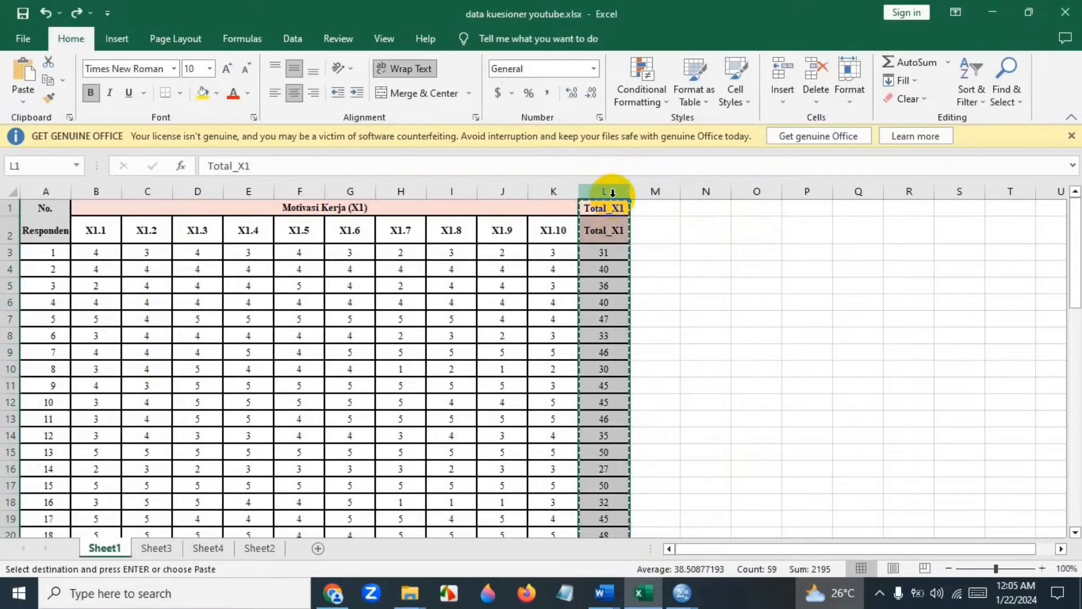
{"action": "left_click", "coordinate": [169, 552]}
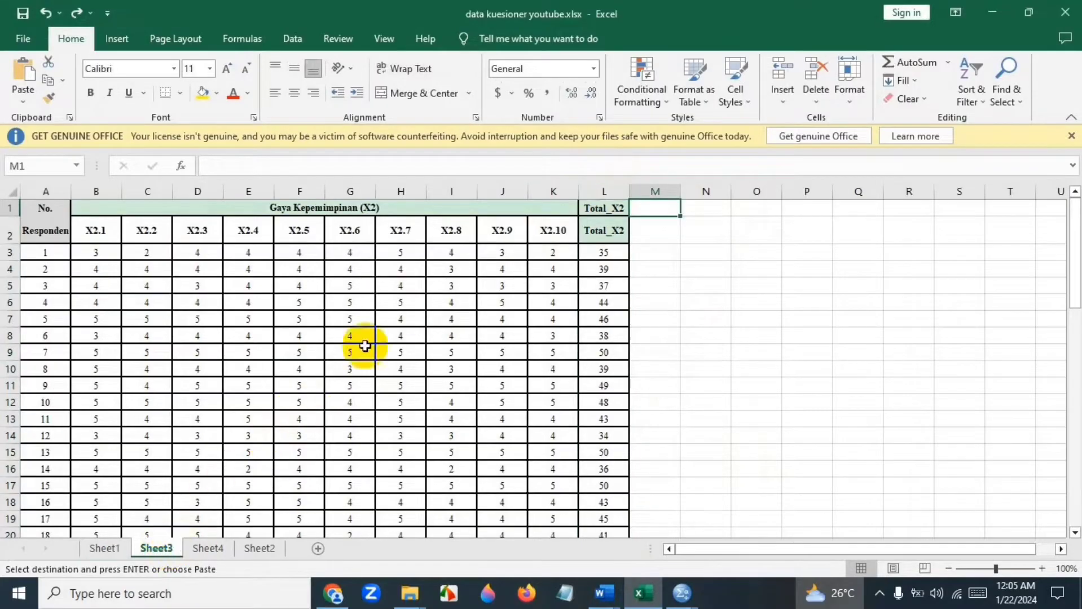
{"action": "left_click", "coordinate": [606, 188]}
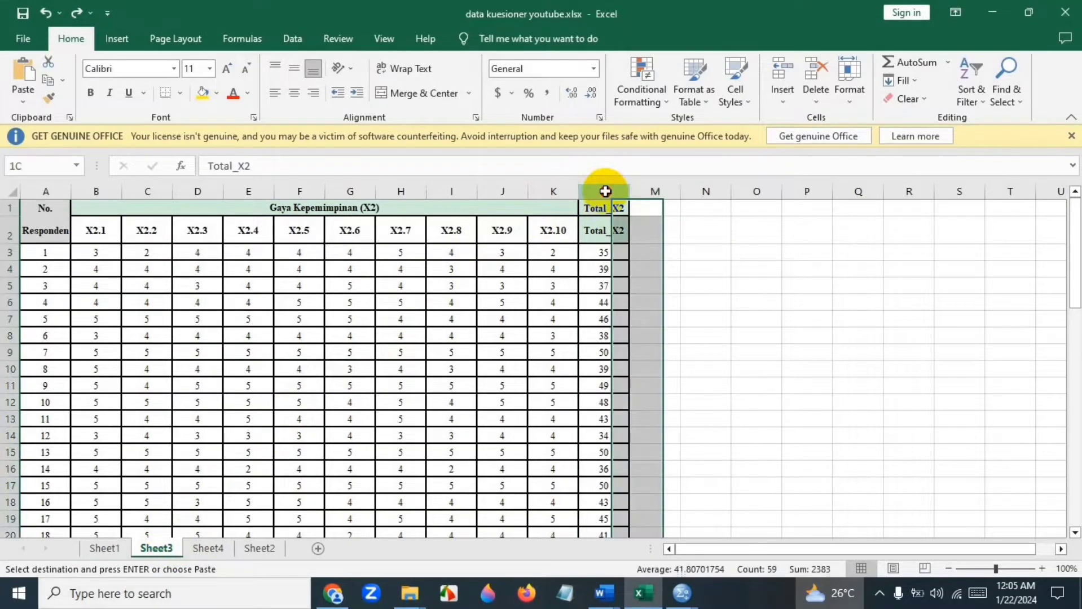
{"action": "key", "text": "ctrl+c"}
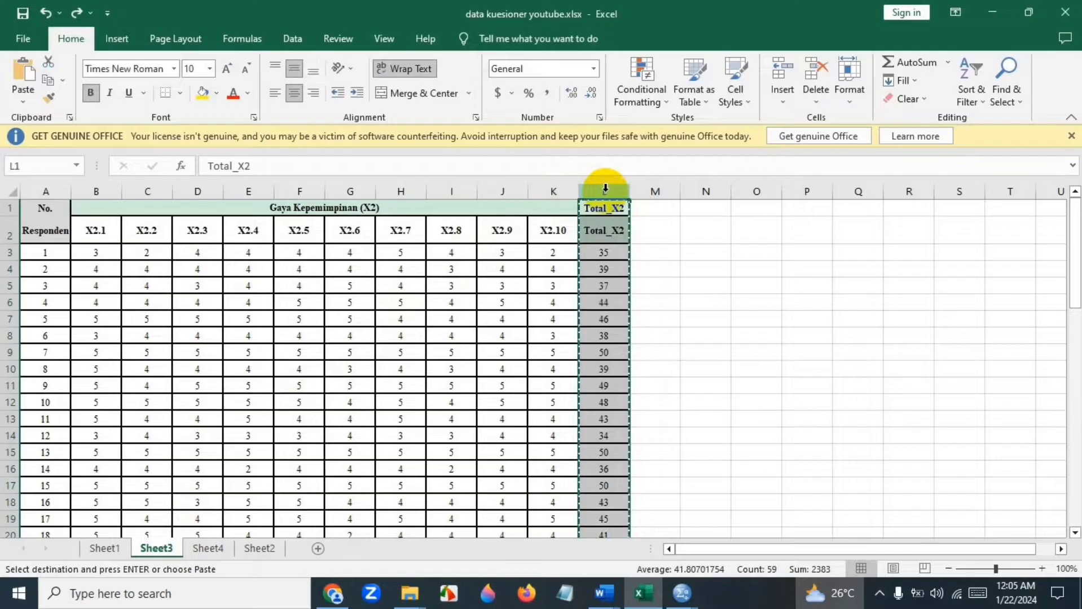
{"action": "left_click", "coordinate": [208, 549]}
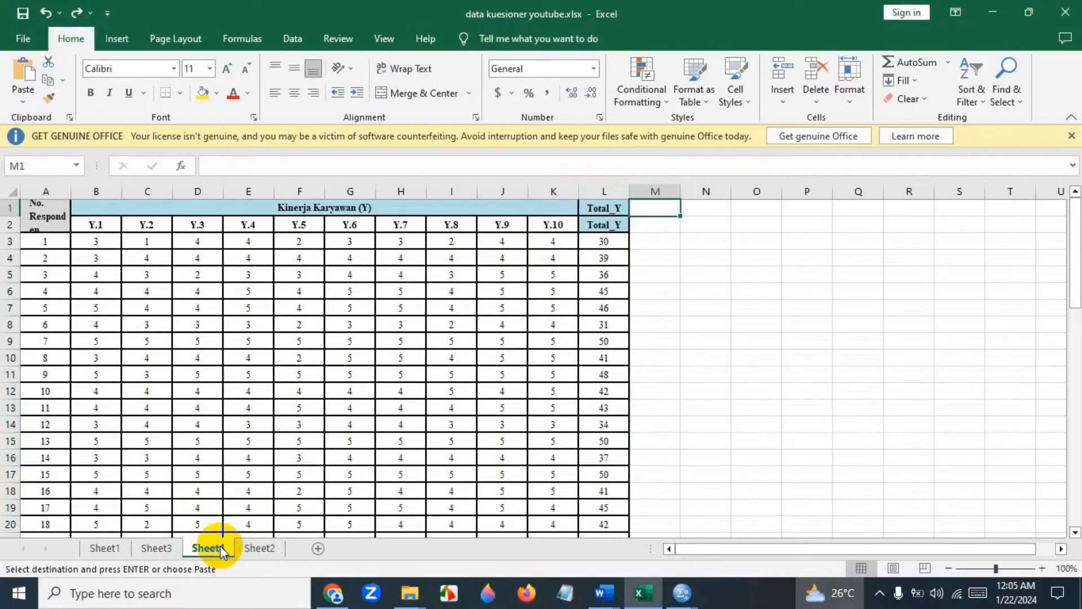
{"action": "left_click", "coordinate": [608, 181]}
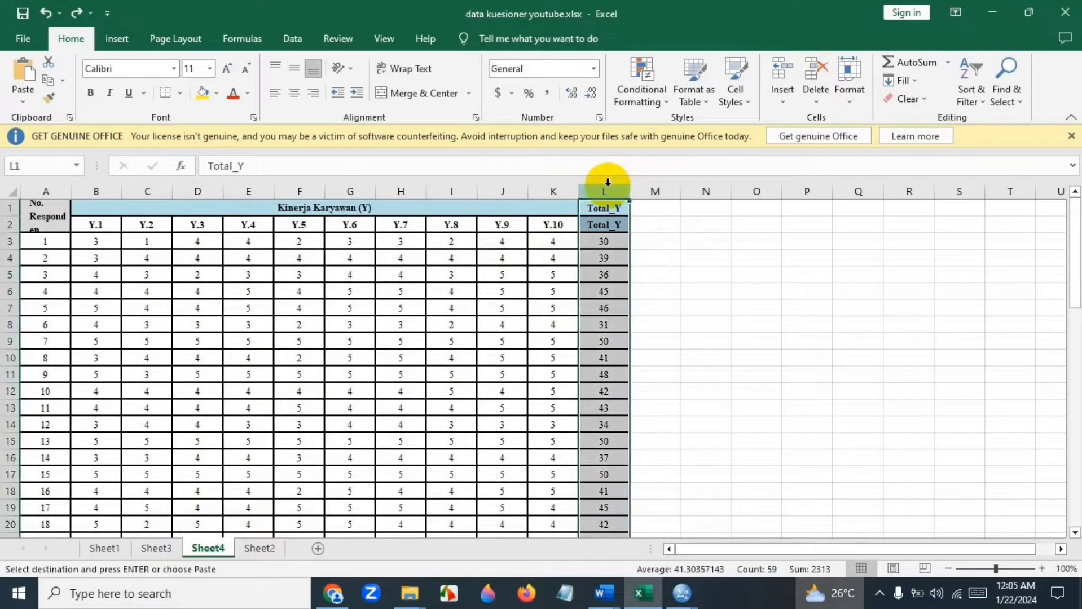
{"action": "key", "text": "ctrl+c"}
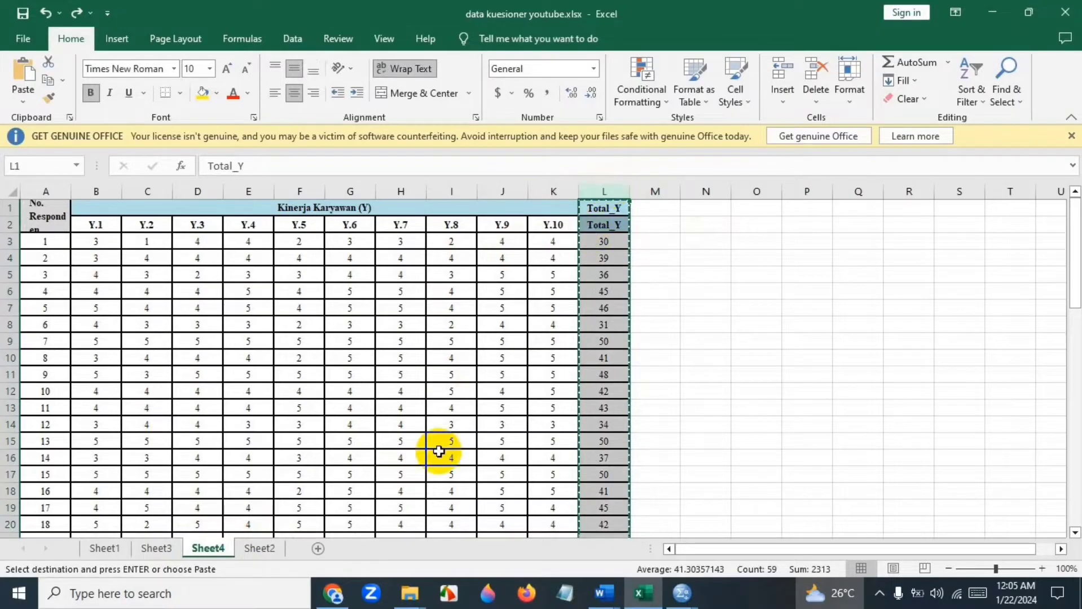
Copy the X1, X2 and Y values in cells A2:C58 of Sheet2, without the header row.
{"action": "left_click", "coordinate": [259, 549]}
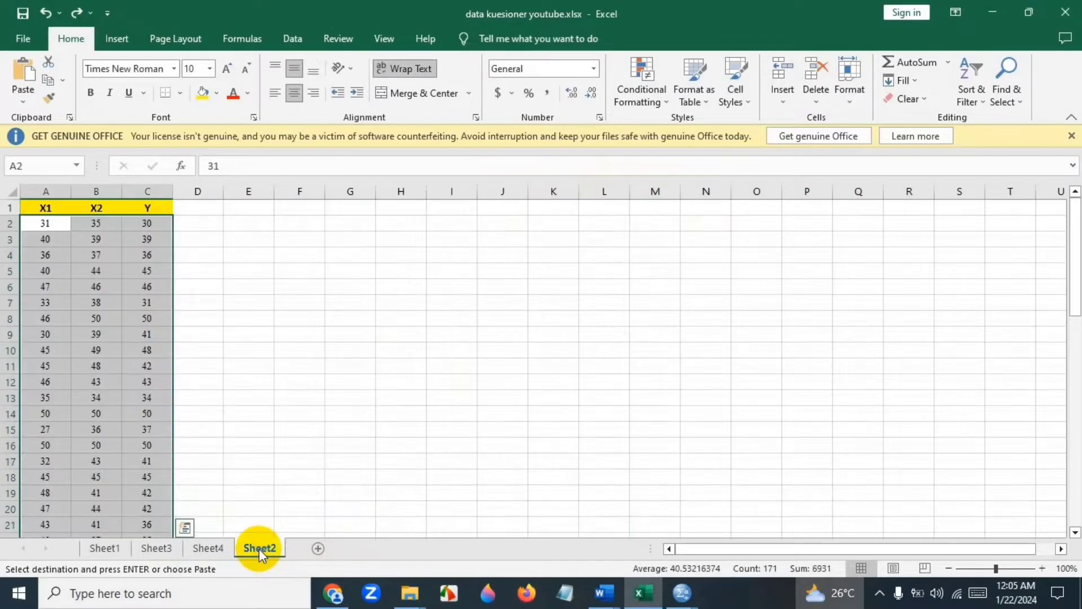
{"action": "left_click", "coordinate": [206, 246]}
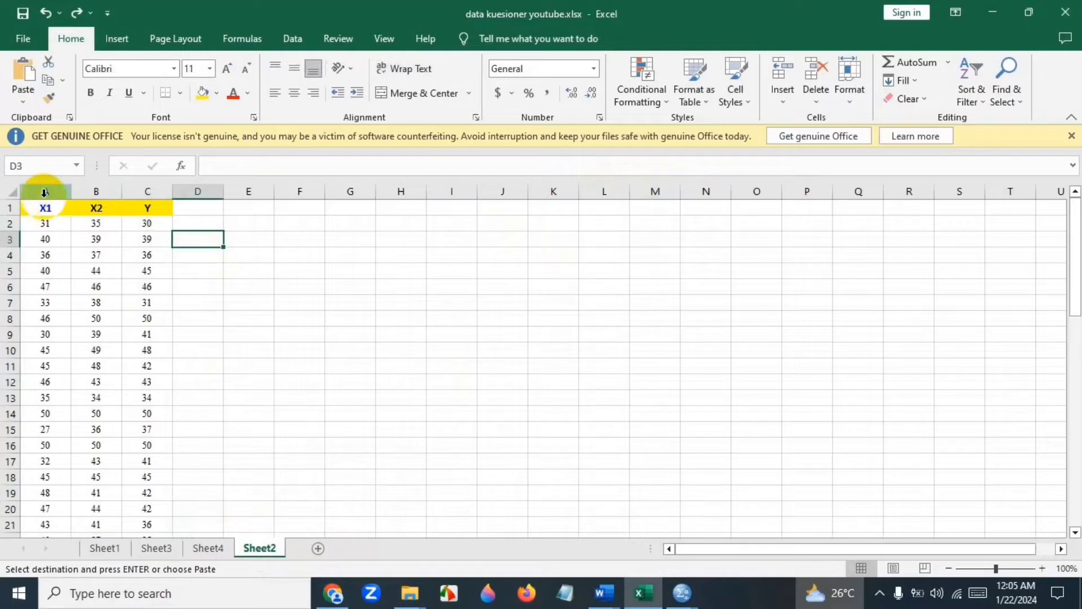
{"action": "left_click", "coordinate": [47, 224]}
{"action": "left_click_drag", "start_coordinate": [47, 224], "coordinate": [144, 472]}
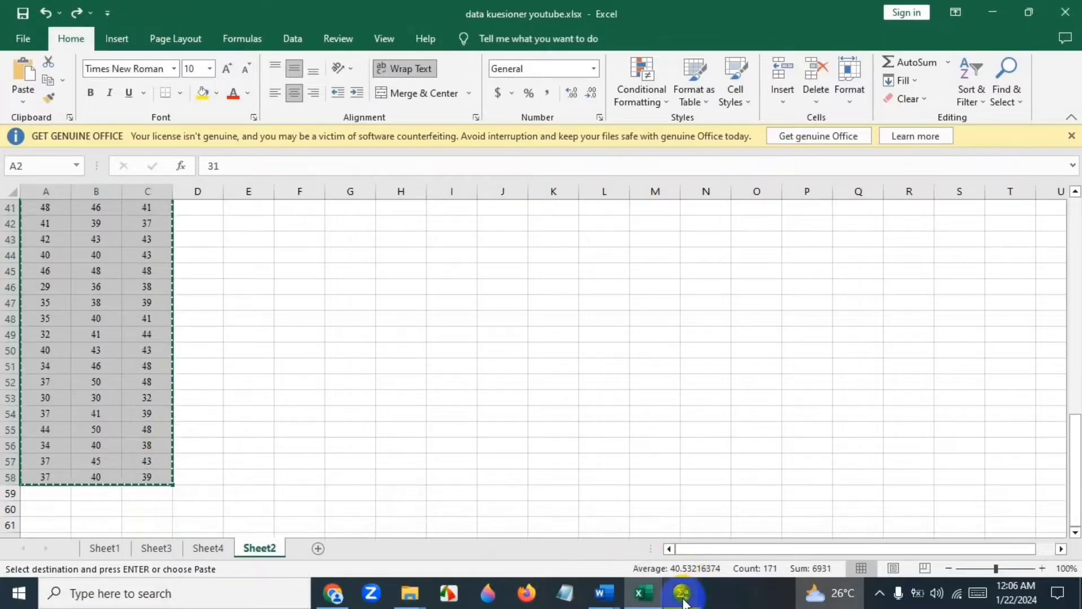
Switch to the empty SPSS Statistics dataset and paste the copied values into its data grid, starting at the first cell.
{"action": "mouse_move", "coordinate": [682, 598]}
{"action": "left_click", "coordinate": [705, 557]}
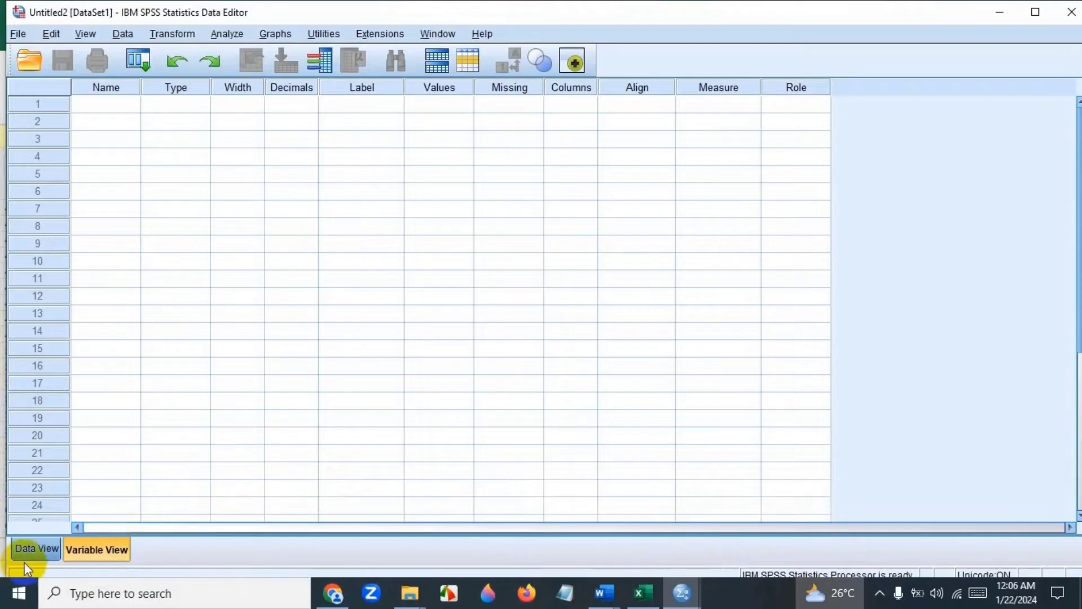
{"action": "left_click", "coordinate": [31, 550]}
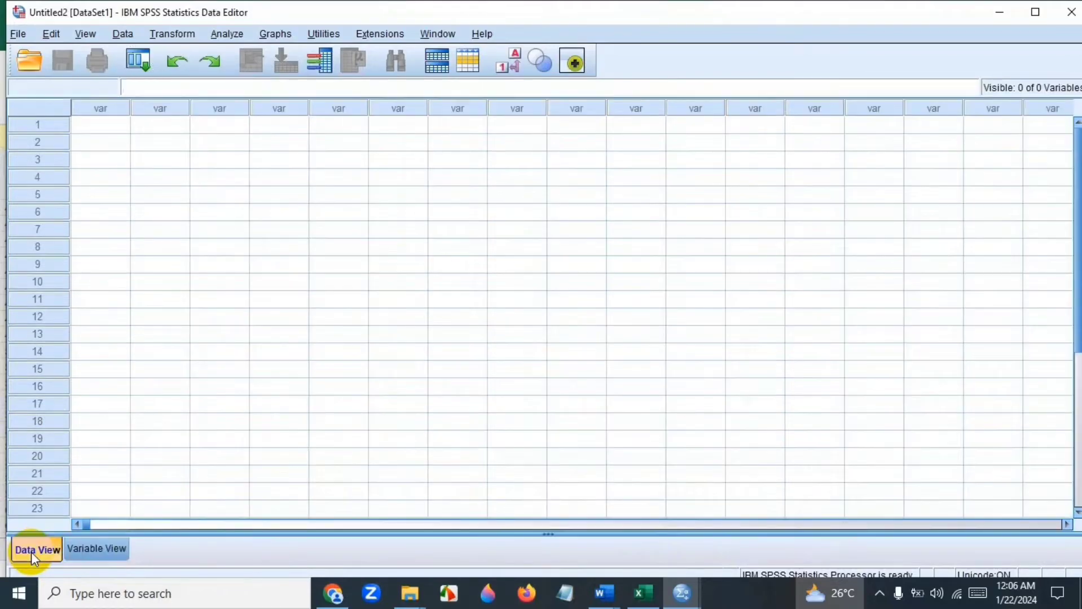
{"action": "left_click", "coordinate": [102, 136]}
{"action": "left_click", "coordinate": [102, 115]}
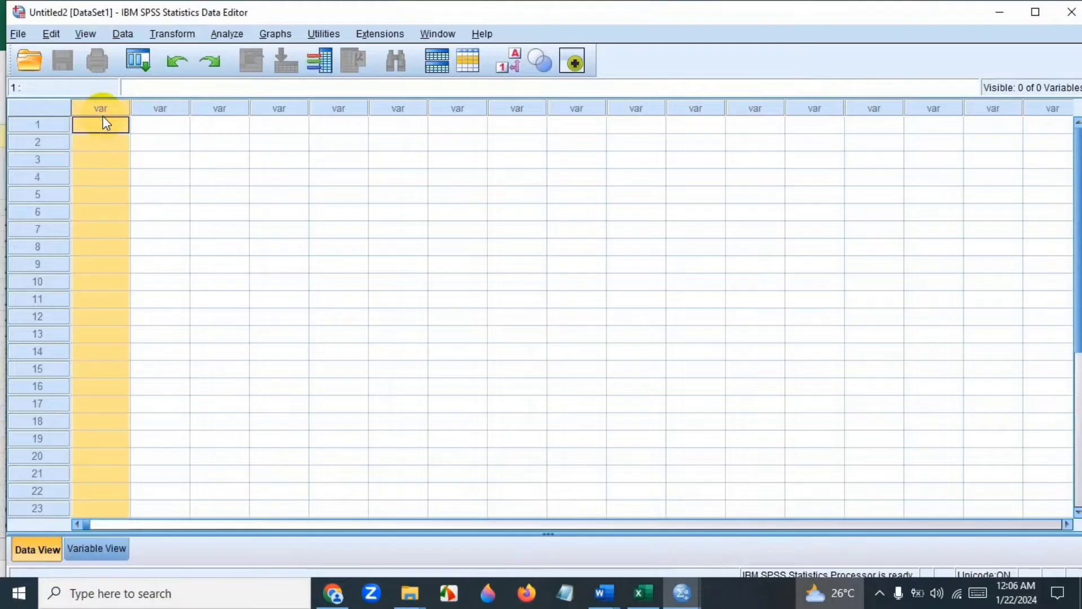
{"action": "left_click", "coordinate": [102, 126]}
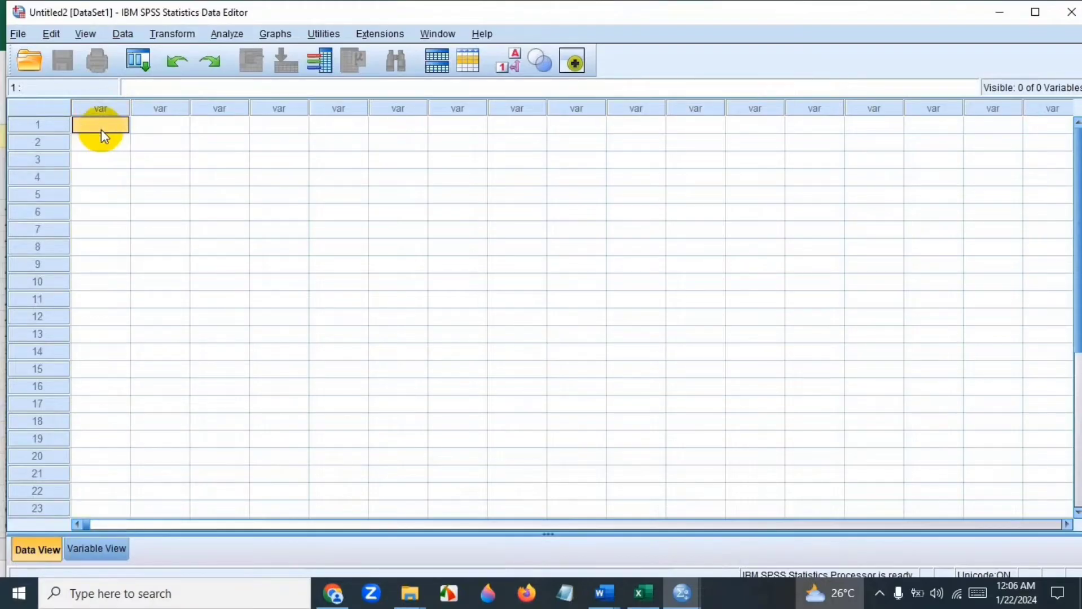
{"action": "key", "text": "ctrl+v"}
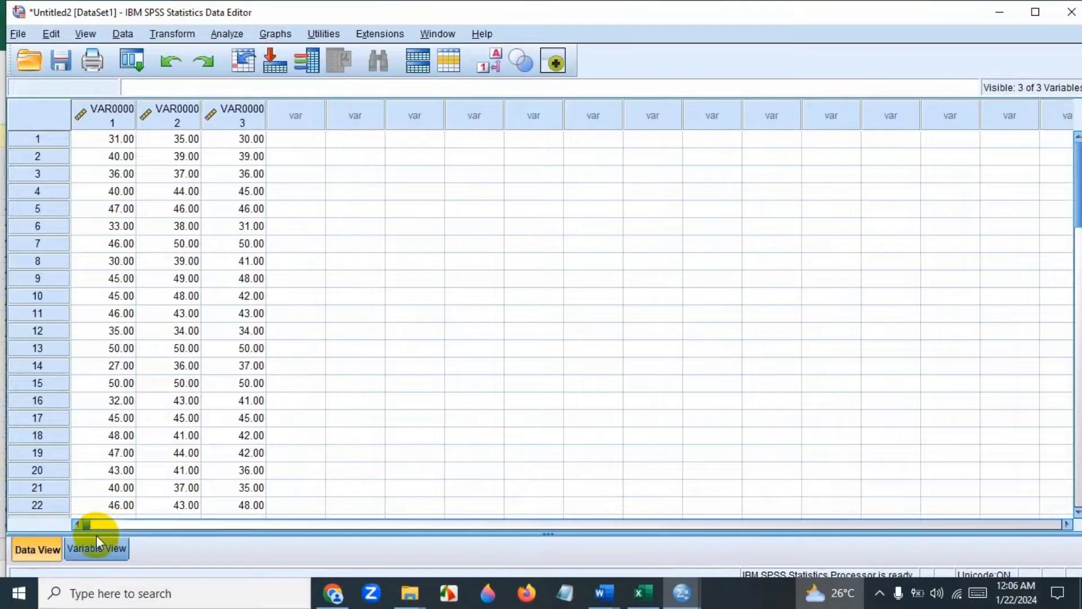
Rename the three variables as X1, X2 and Y in the variable definitions.
{"action": "left_click", "coordinate": [90, 549]}
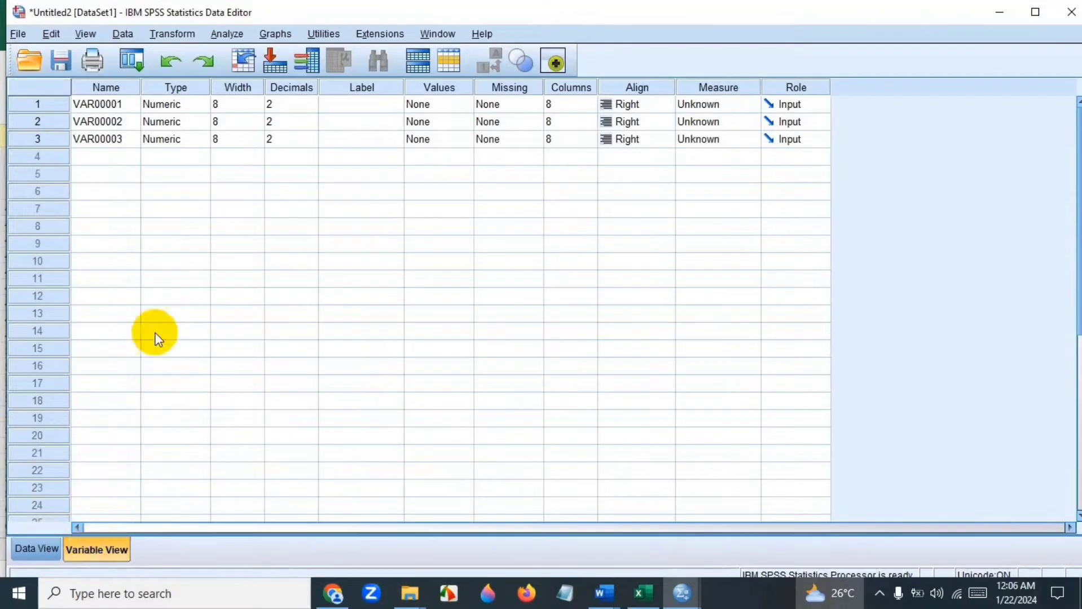
{"action": "left_click", "coordinate": [104, 104]}
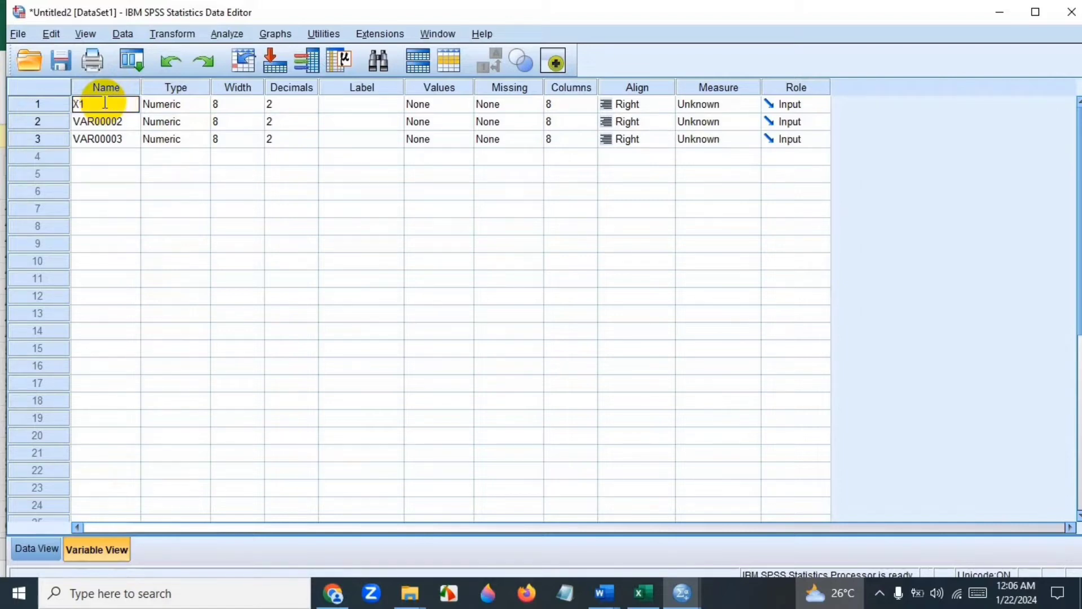
{"action": "left_click", "coordinate": [92, 120]}
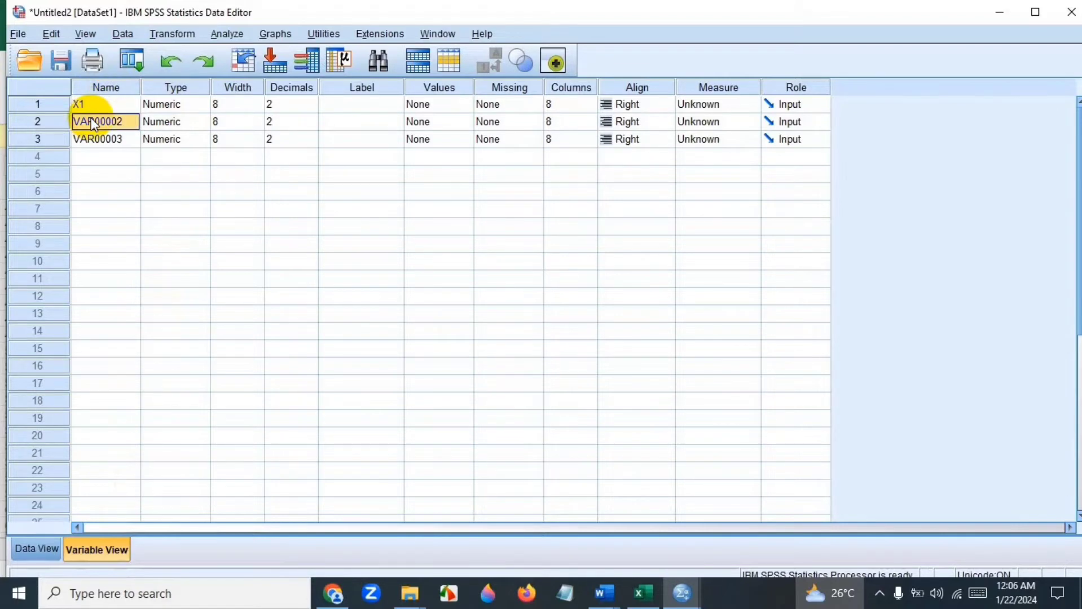
{"action": "key", "text": "BackSpace"}
{"action": "type", "text": "X2"}
{"action": "left_click", "coordinate": [89, 139]}
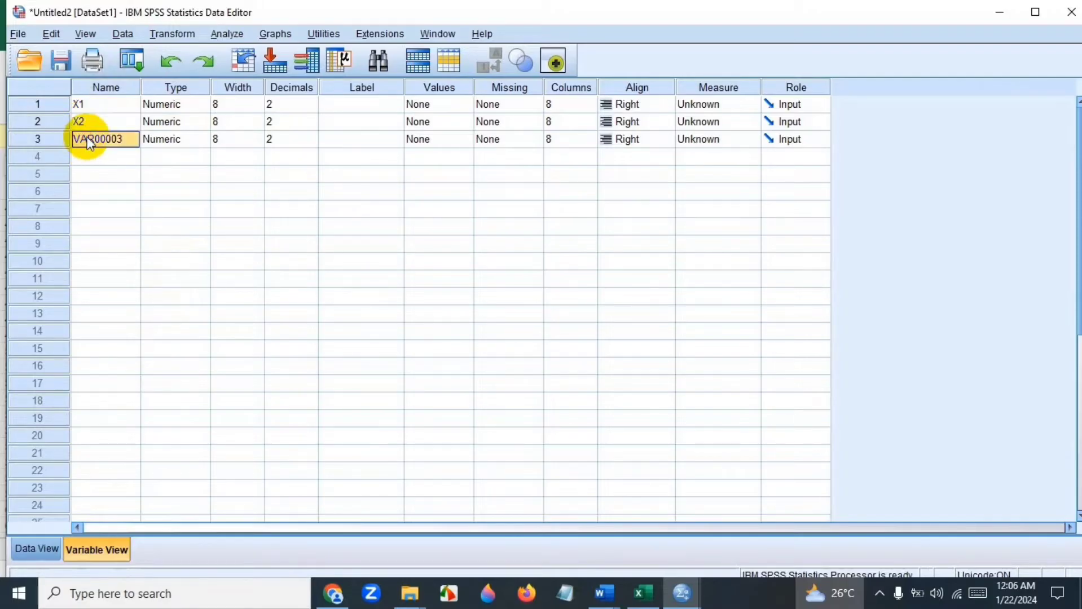
{"action": "key", "text": "BackSpace"}
{"action": "type", "text": "Y"}
Set the number of decimals to 0 for variables X1, X2 and Y.
{"action": "left_click", "coordinate": [297, 101]}
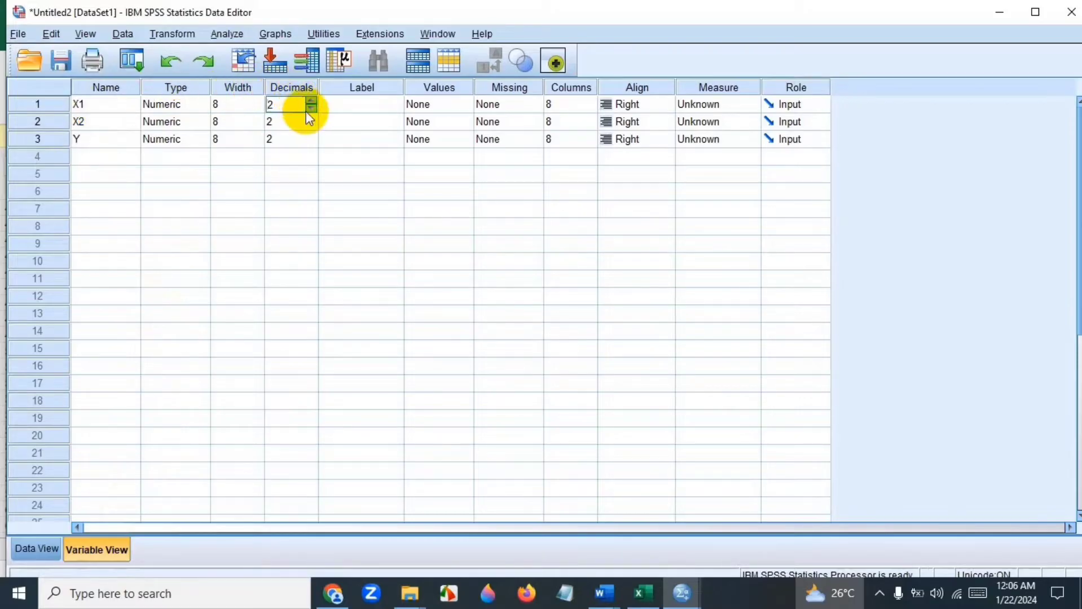
{"action": "left_click", "coordinate": [310, 109]}
{"action": "left_click", "coordinate": [310, 109]}
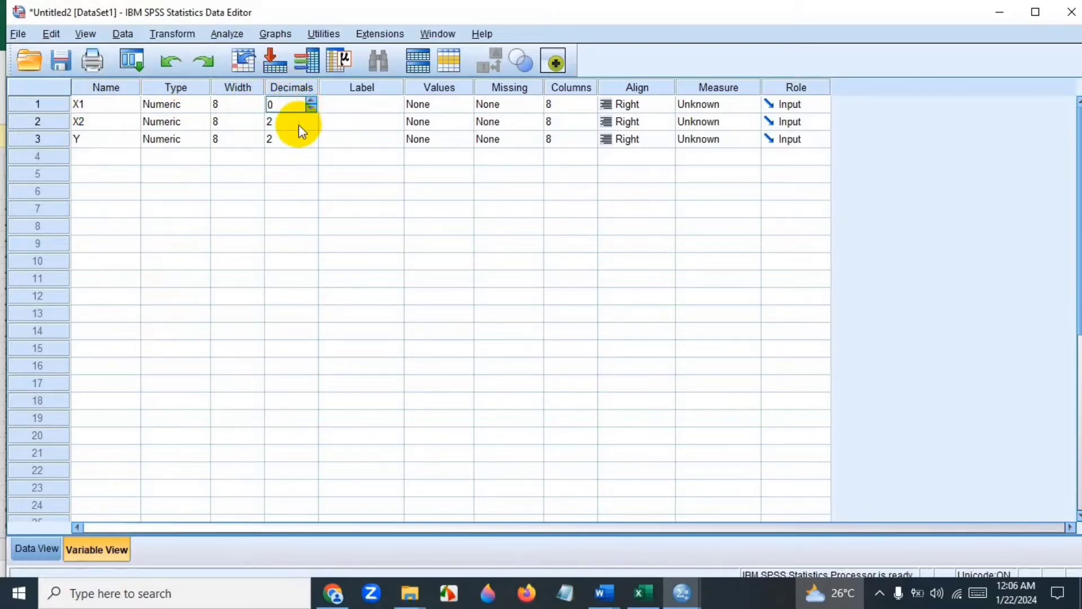
{"action": "left_click", "coordinate": [300, 124]}
{"action": "left_click", "coordinate": [311, 126]}
{"action": "left_click", "coordinate": [311, 126]}
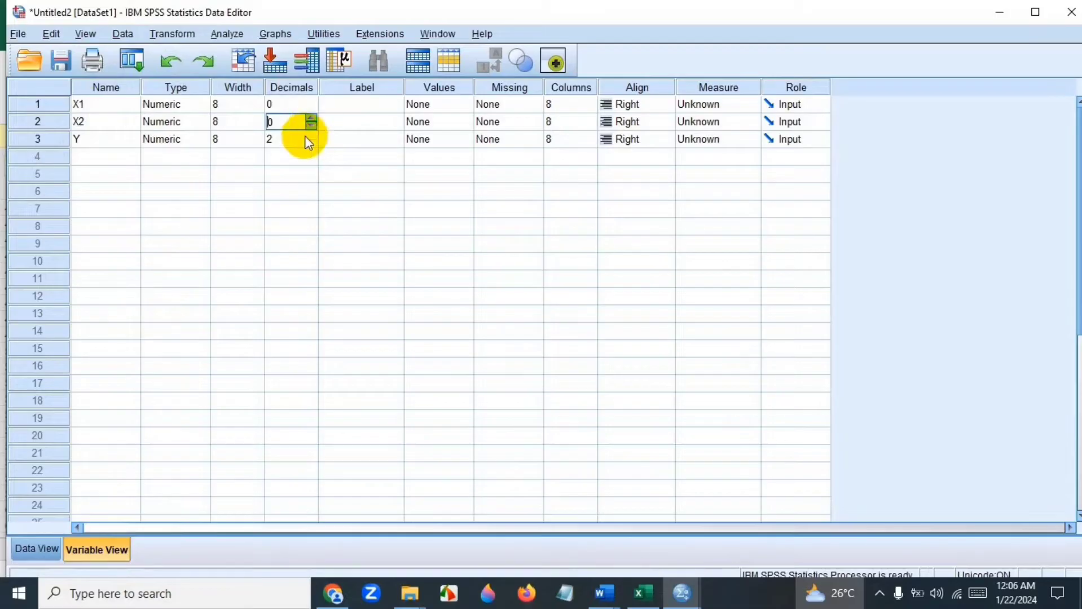
{"action": "left_click", "coordinate": [299, 140]}
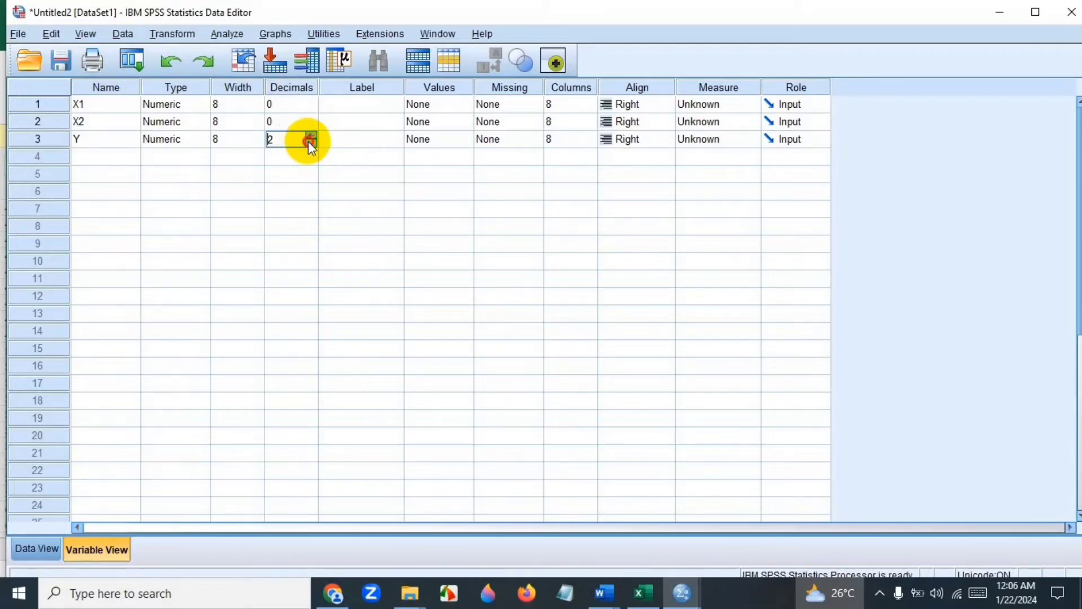
{"action": "left_click", "coordinate": [310, 142]}
{"action": "left_click", "coordinate": [310, 143]}
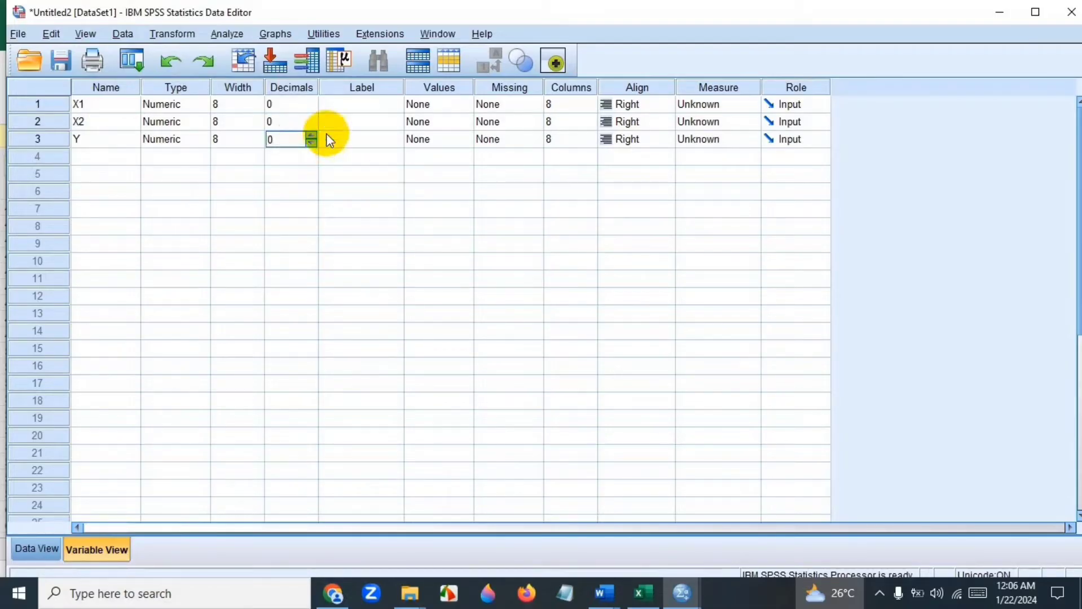
Label variable X1 as MOTIVASI KERJA, X2 as GAYA KEPEMIMPINAN and Y as KINERJA KARYAWAN.
{"action": "left_click", "coordinate": [364, 89]}
{"action": "left_click", "coordinate": [362, 106]}
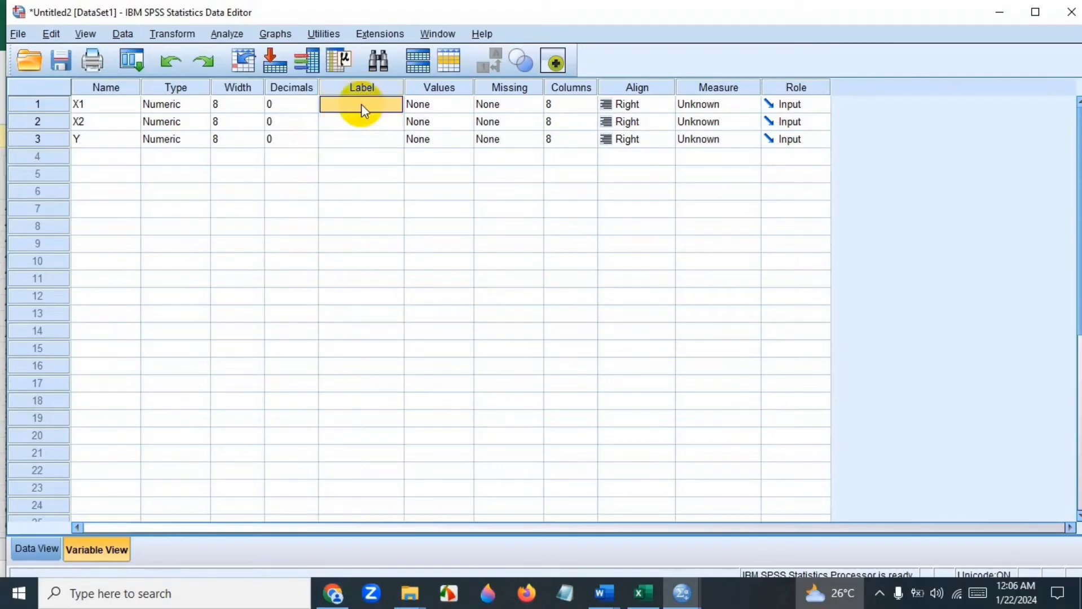
{"action": "type", "text": "MOT"}
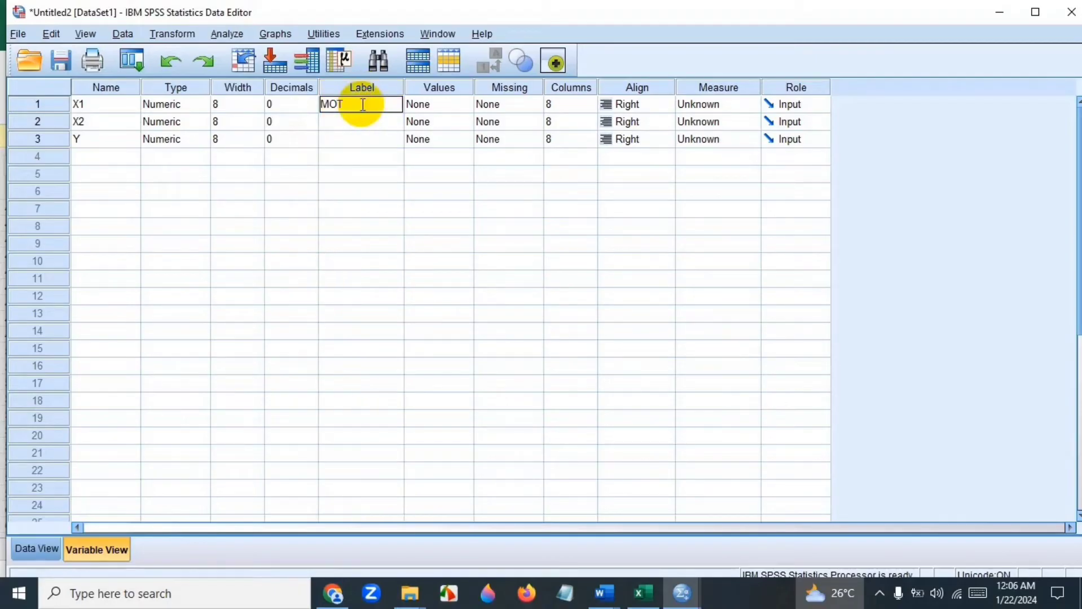
{"action": "type", "text": "IVASI KERJA"}
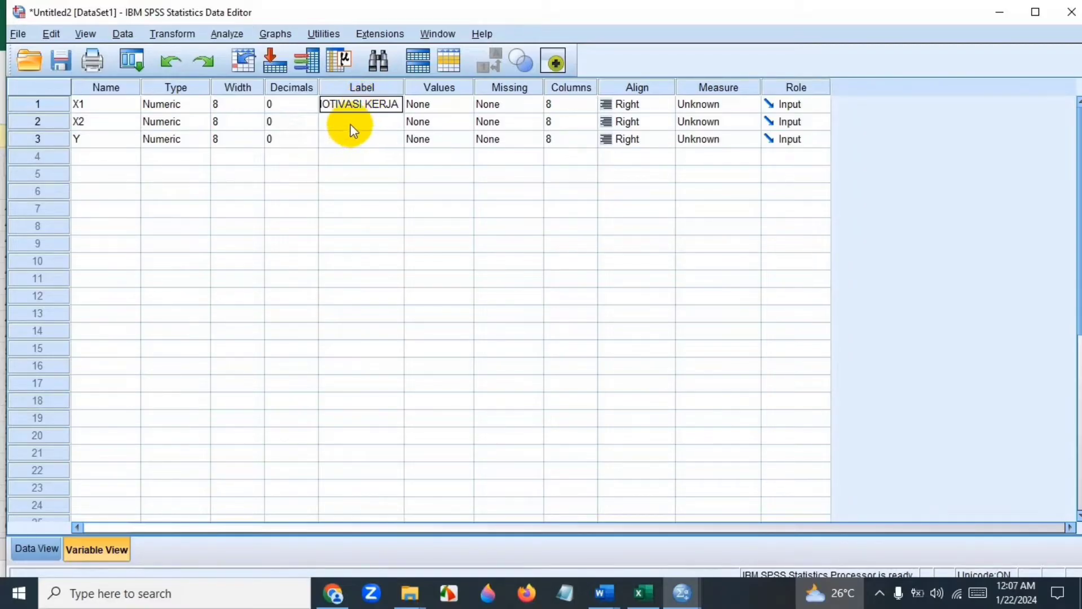
{"action": "left_click", "coordinate": [353, 124]}
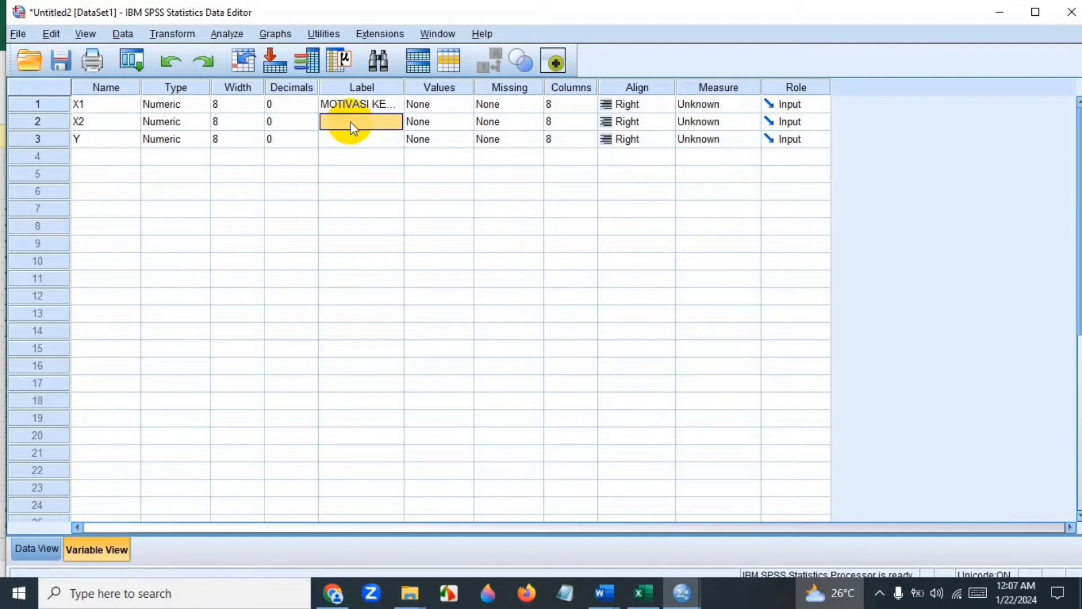
{"action": "type", "text": "GAY"}
{"action": "type", "text": "A KEPEMIMPI"}
{"action": "type", "text": "NAN"}
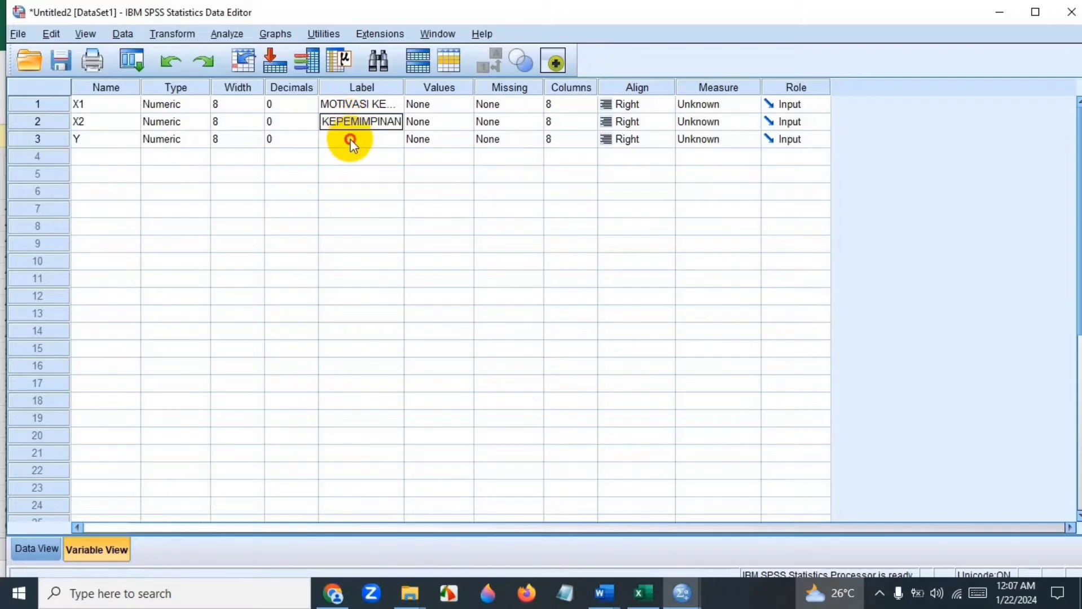
{"action": "left_click", "coordinate": [350, 141]}
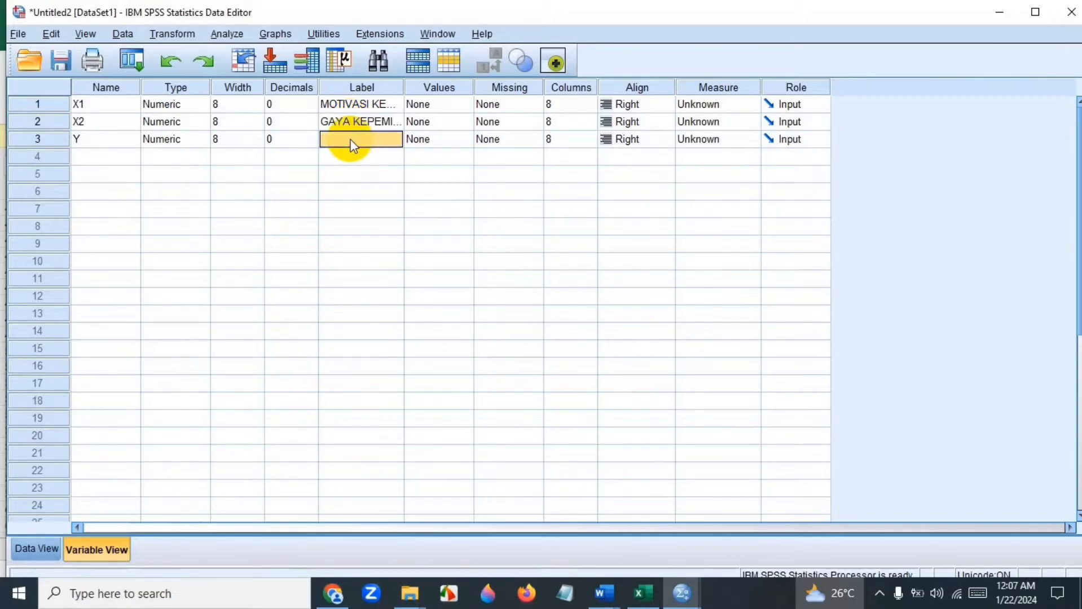
{"action": "type", "text": "KINERJA K"}
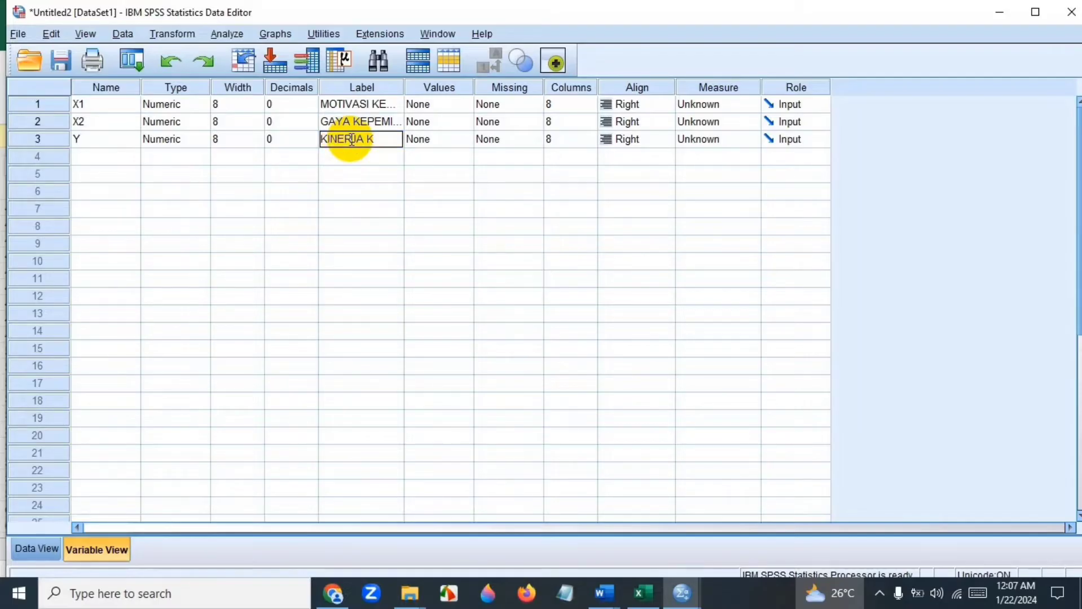
{"action": "type", "text": "ARYAWAN"}
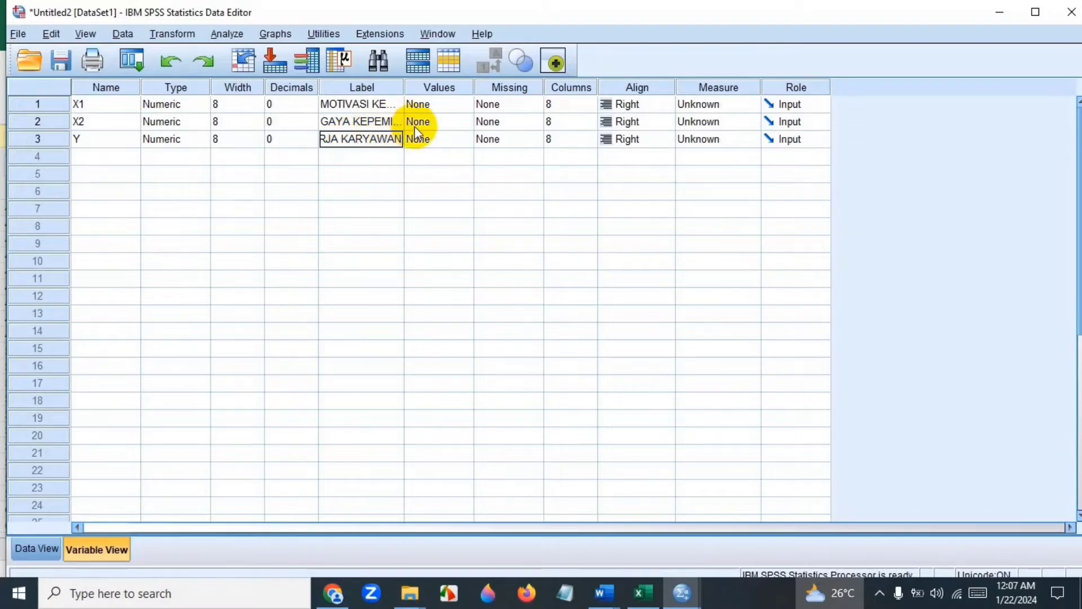
Run a linear regression with KINERJA KARYAWAN [Y] as the dependent variable and MOTIVASI KERJA [X1] as the independent variable.
{"action": "left_click", "coordinate": [239, 35]}
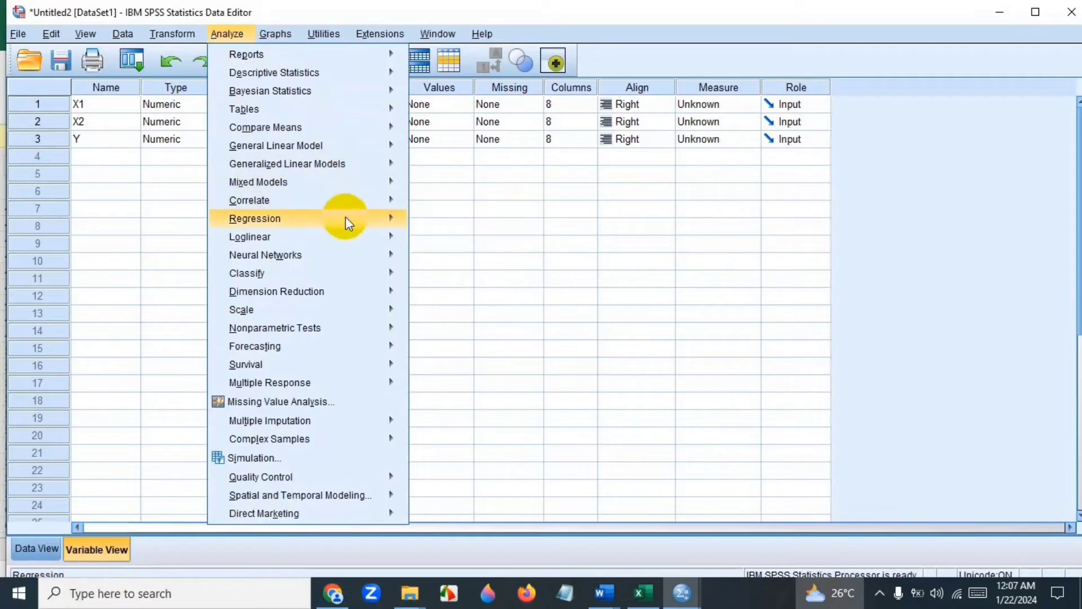
{"action": "mouse_move", "coordinate": [346, 219]}
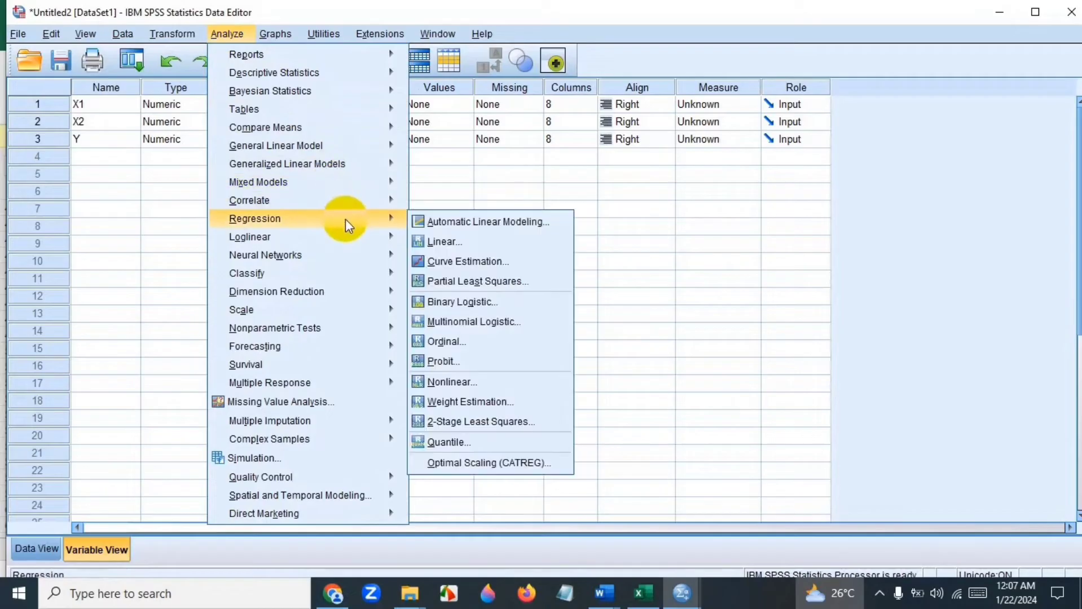
{"action": "left_click", "coordinate": [447, 242]}
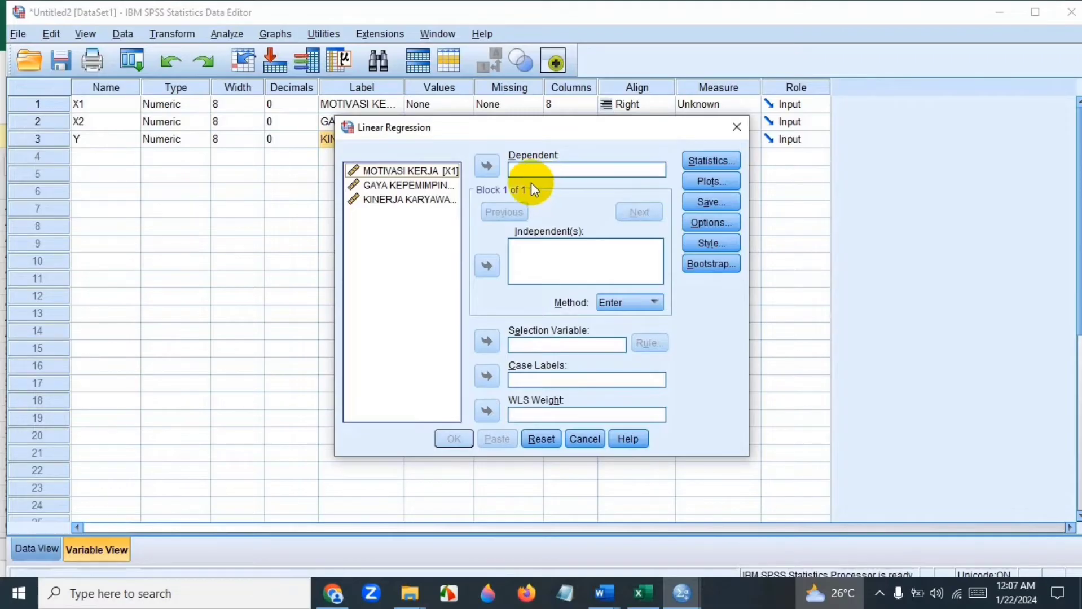
{"action": "left_click", "coordinate": [454, 170]}
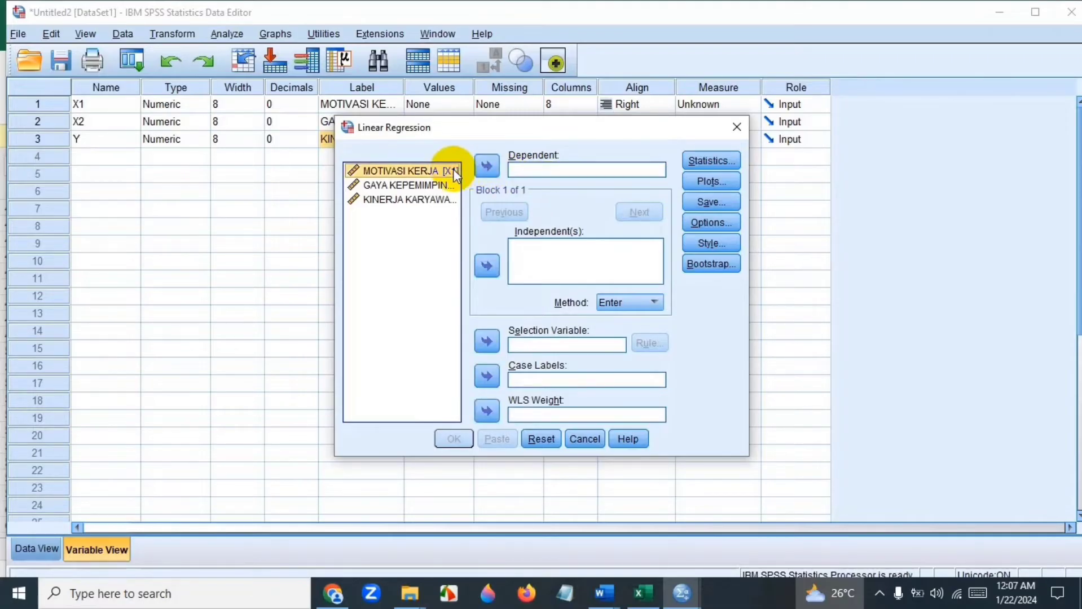
{"action": "left_click", "coordinate": [489, 263]}
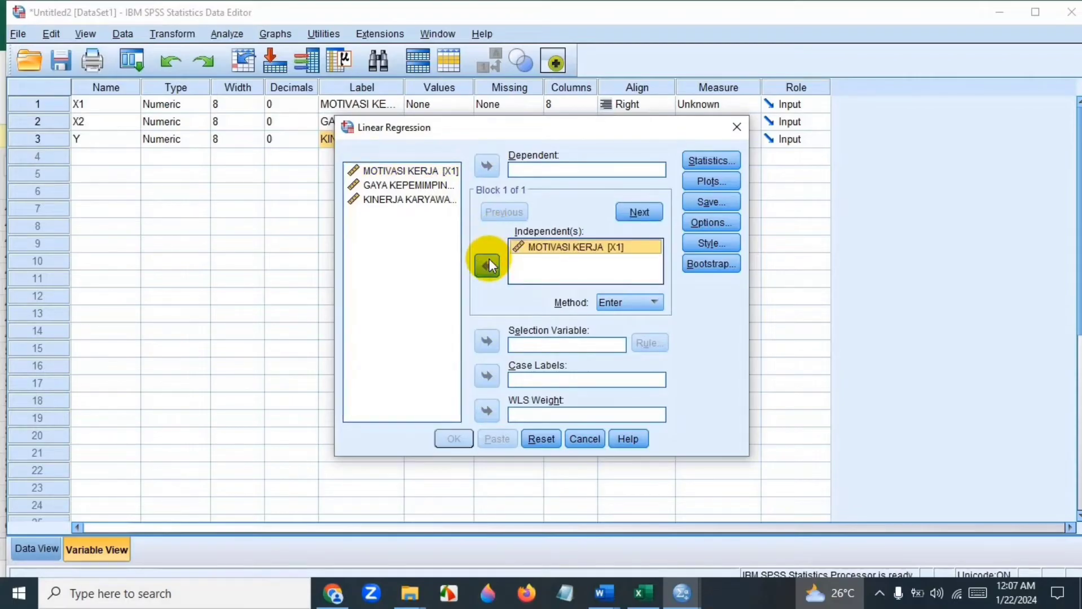
{"action": "left_click", "coordinate": [430, 198]}
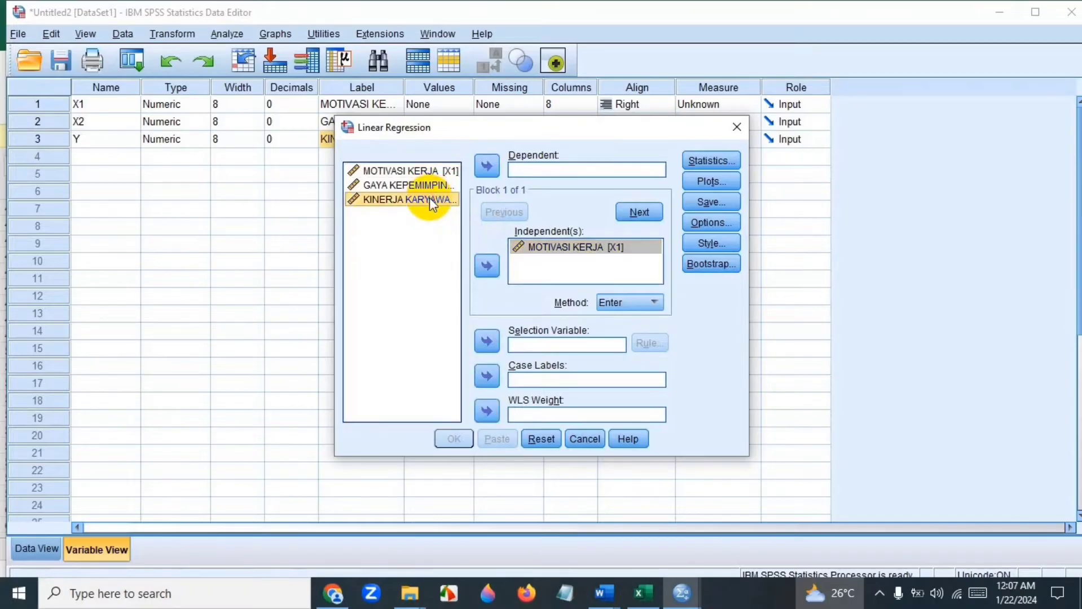
{"action": "left_click", "coordinate": [487, 166]}
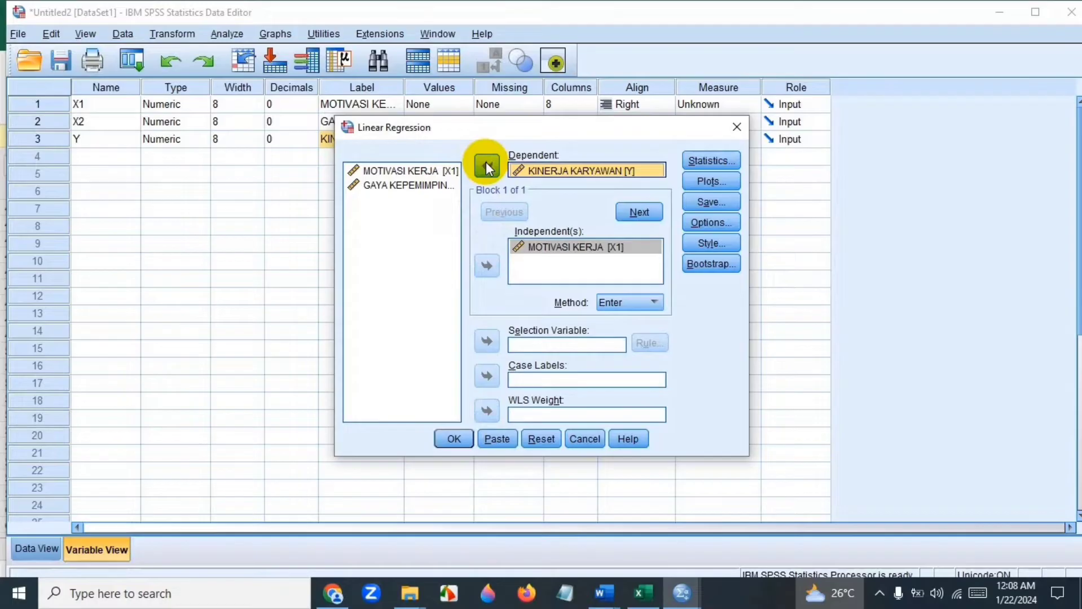
{"action": "left_click", "coordinate": [461, 442]}
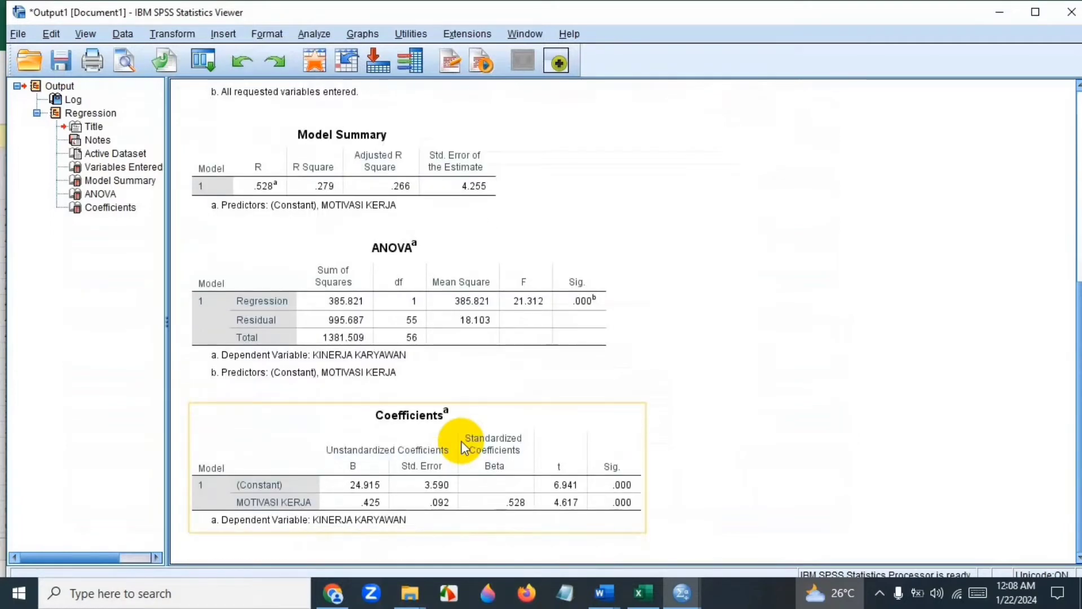
Examine the Coefficients table in the regression output, especially the t and Sig. values for MOTIVASI KERJA.
{"action": "left_click", "coordinate": [648, 377]}
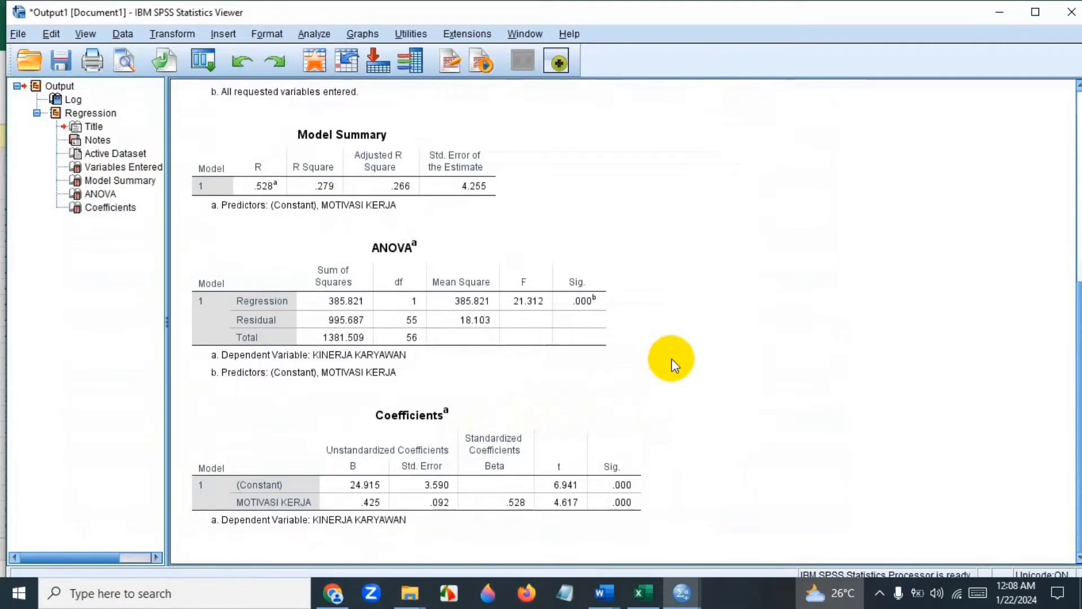
{"action": "left_click", "coordinate": [570, 409]}
{"action": "left_click", "coordinate": [607, 394]}
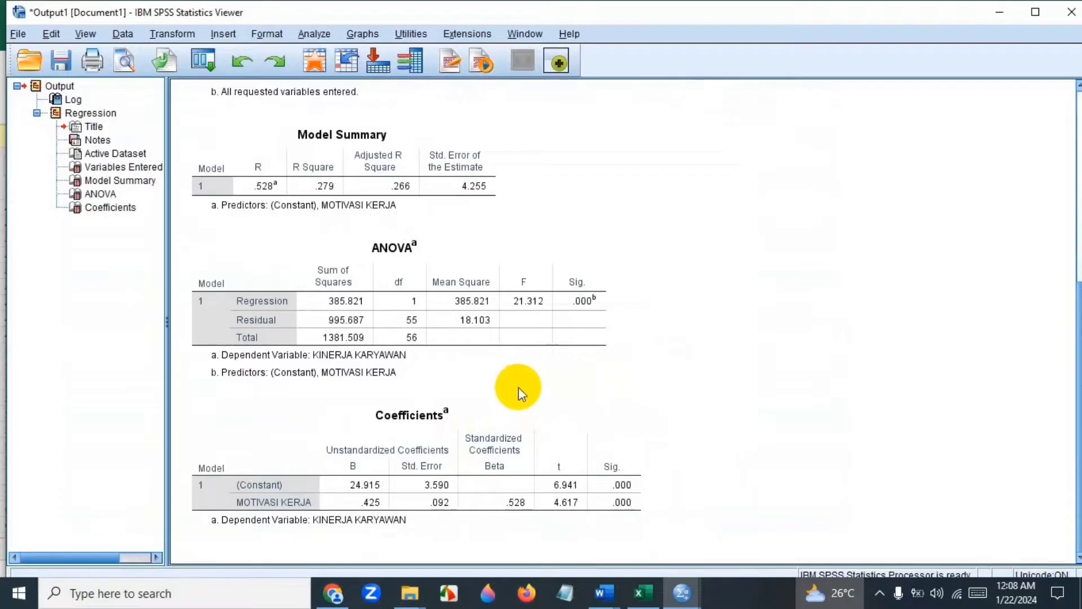
{"action": "left_click", "coordinate": [374, 463]}
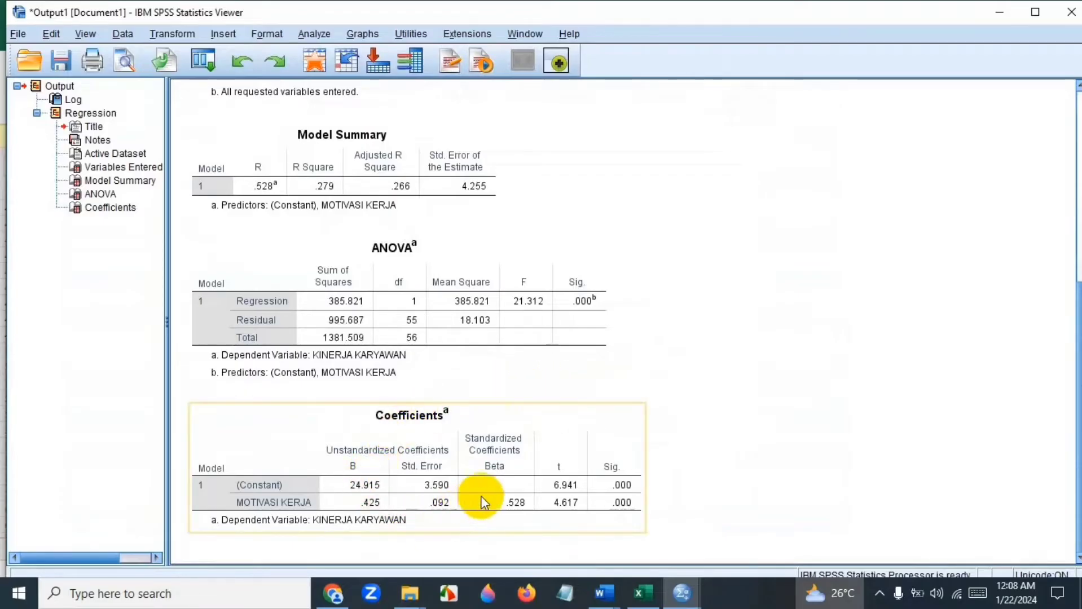
{"action": "left_click", "coordinate": [446, 386]}
{"action": "left_click", "coordinate": [371, 426]}
{"action": "left_click", "coordinate": [384, 391]}
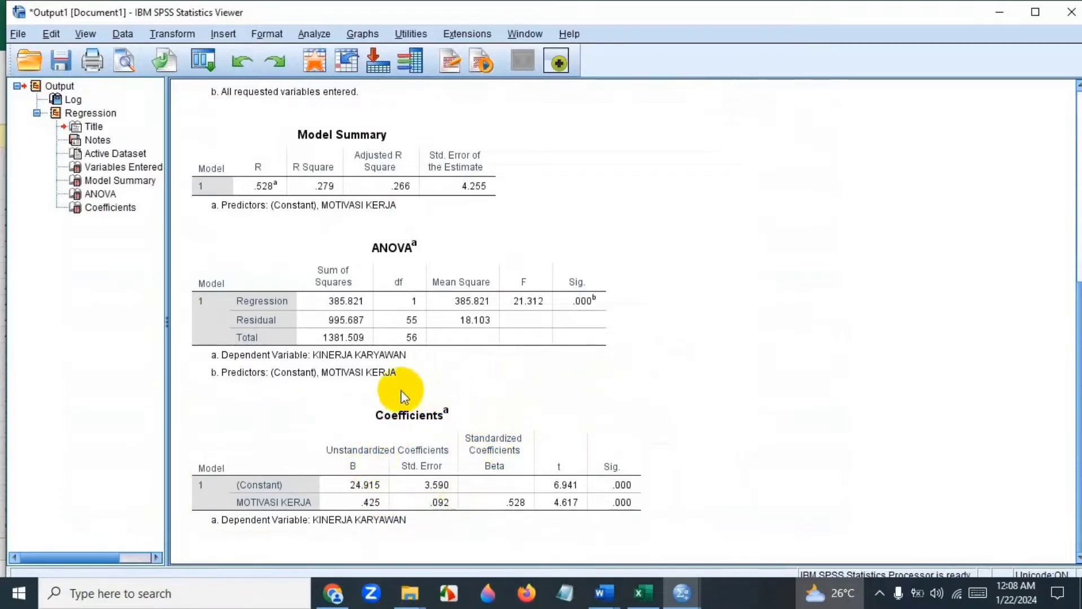
{"action": "left_click", "coordinate": [394, 508]}
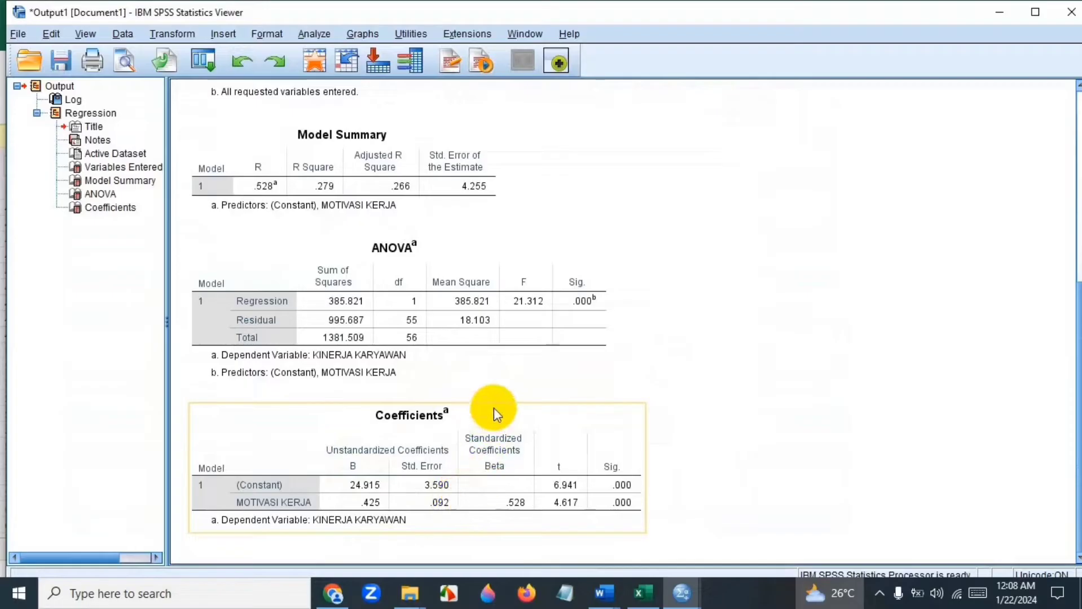
{"action": "left_click", "coordinate": [642, 375]}
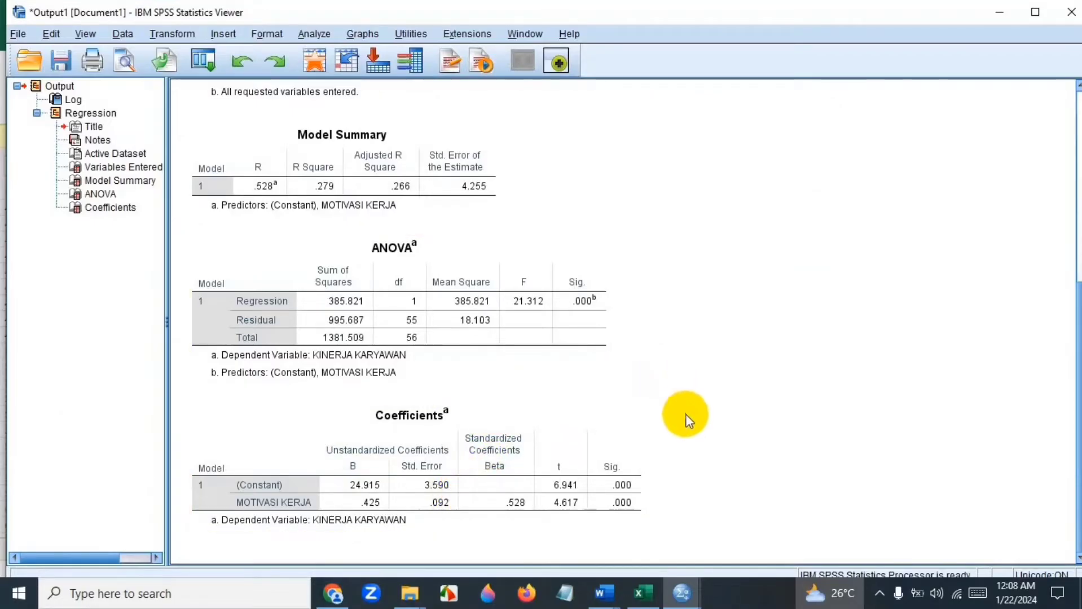
{"action": "left_click", "coordinate": [575, 451]}
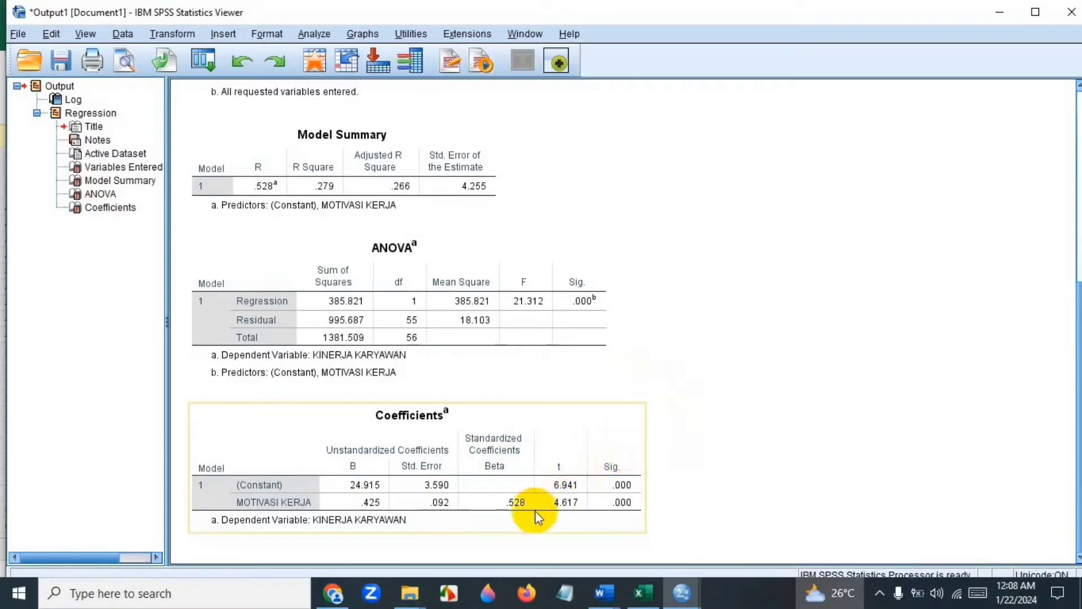
{"action": "left_click", "coordinate": [733, 476]}
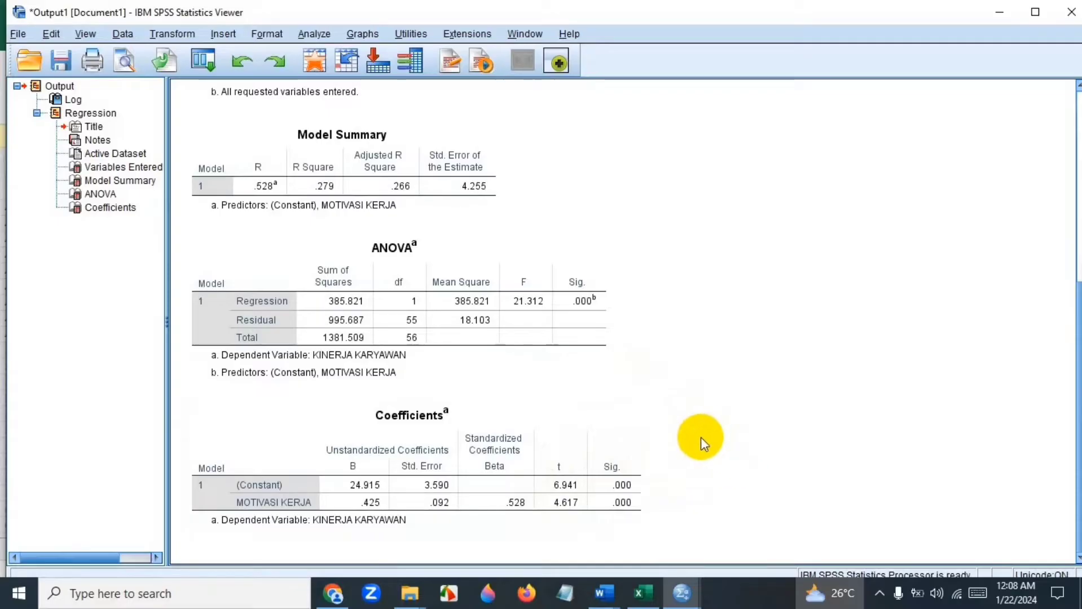
Copy the Coefficients table from the regression output.
{"action": "left_click", "coordinate": [615, 468]}
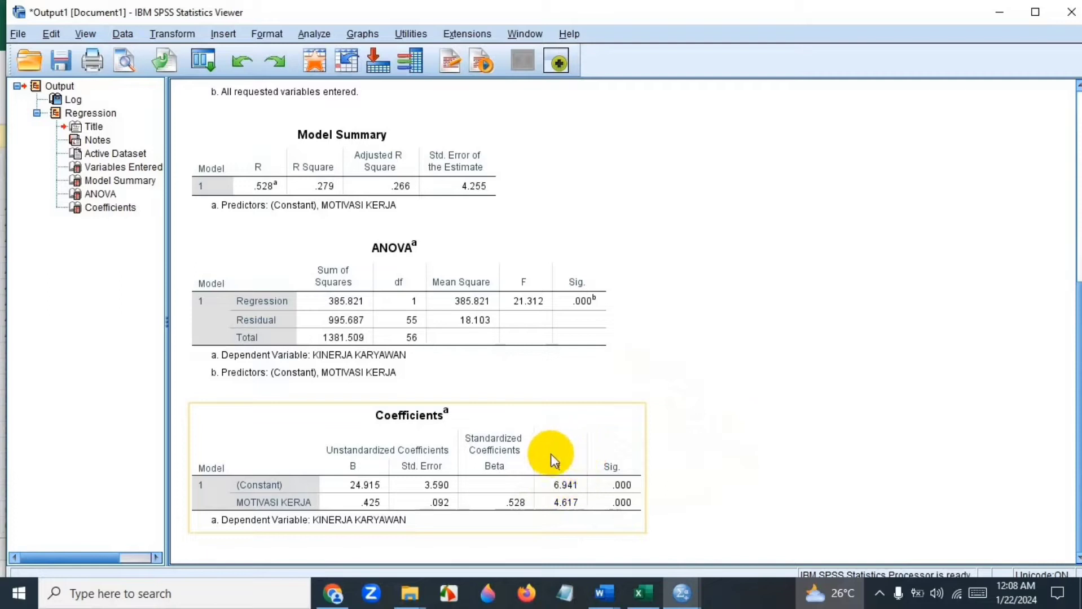
{"action": "right_click", "coordinate": [627, 422]}
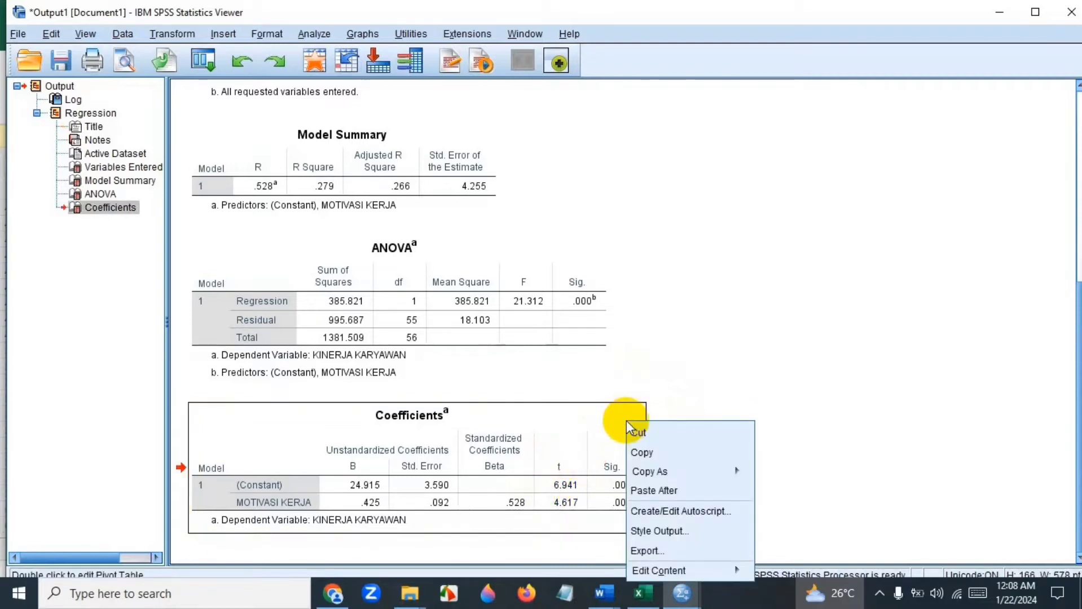
{"action": "left_click", "coordinate": [640, 452]}
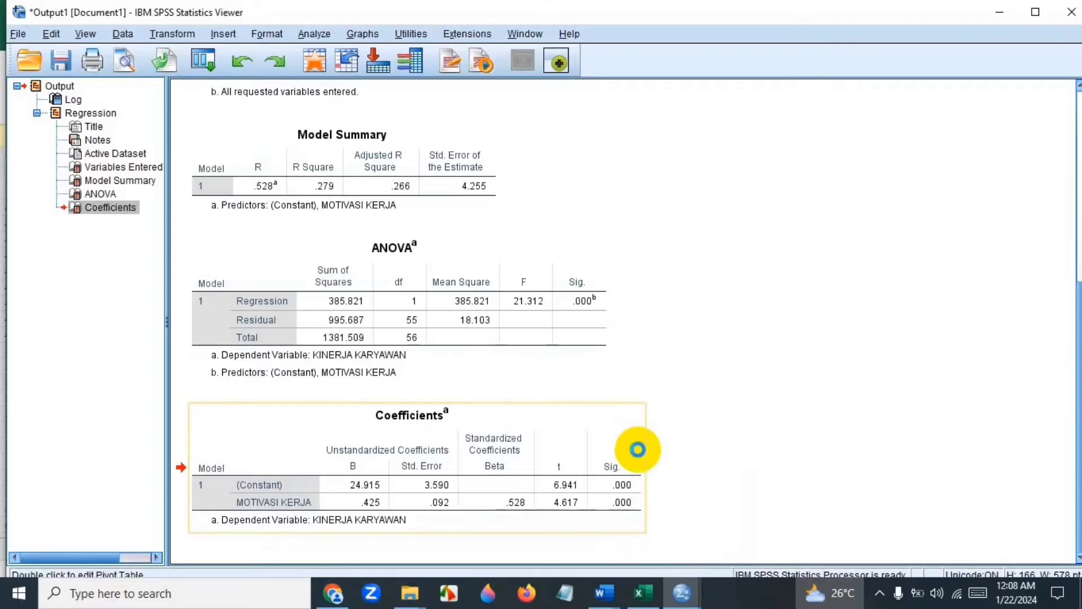
Switch to the Word document on Uji Hipotesis Secara Parsial and review its decision criteria, t table formula and sample X1 interpretation.
{"action": "left_click", "coordinate": [604, 599]}
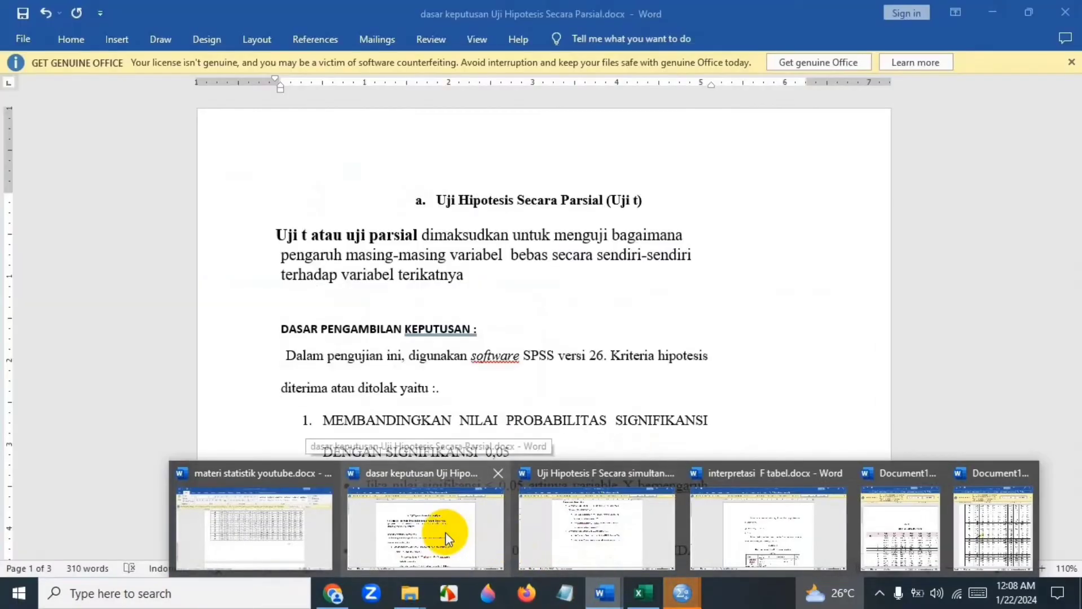
{"action": "left_click", "coordinate": [445, 532]}
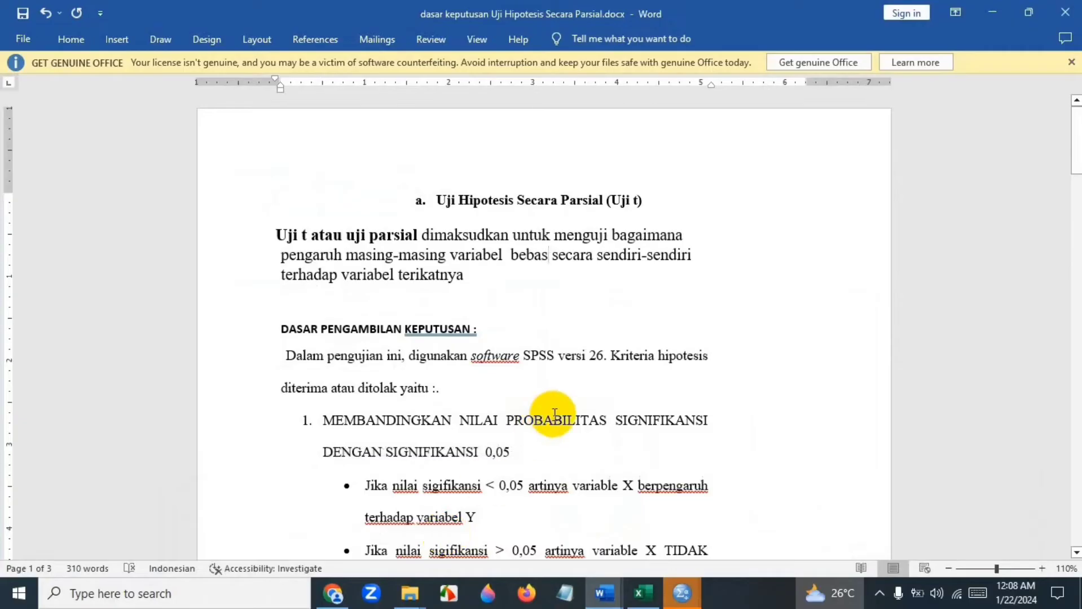
{"action": "scroll", "coordinate": [552, 478], "scroll_direction": "down", "scroll_amount": 4}
{"action": "scroll", "coordinate": [555, 415], "scroll_direction": "down", "scroll_amount": 15}
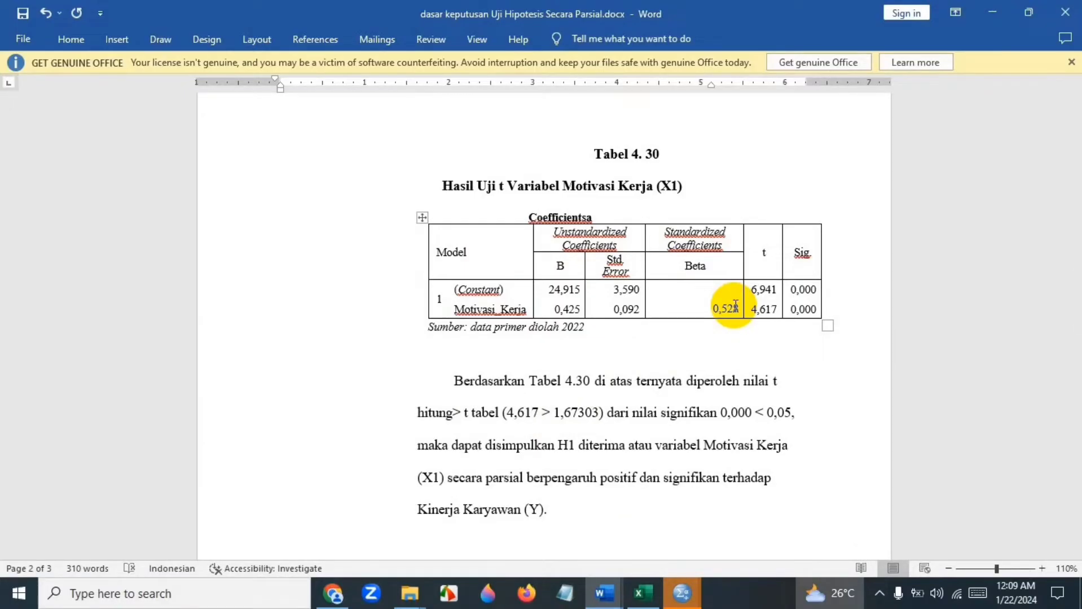
{"action": "scroll", "coordinate": [735, 305], "scroll_direction": "up", "scroll_amount": 15}
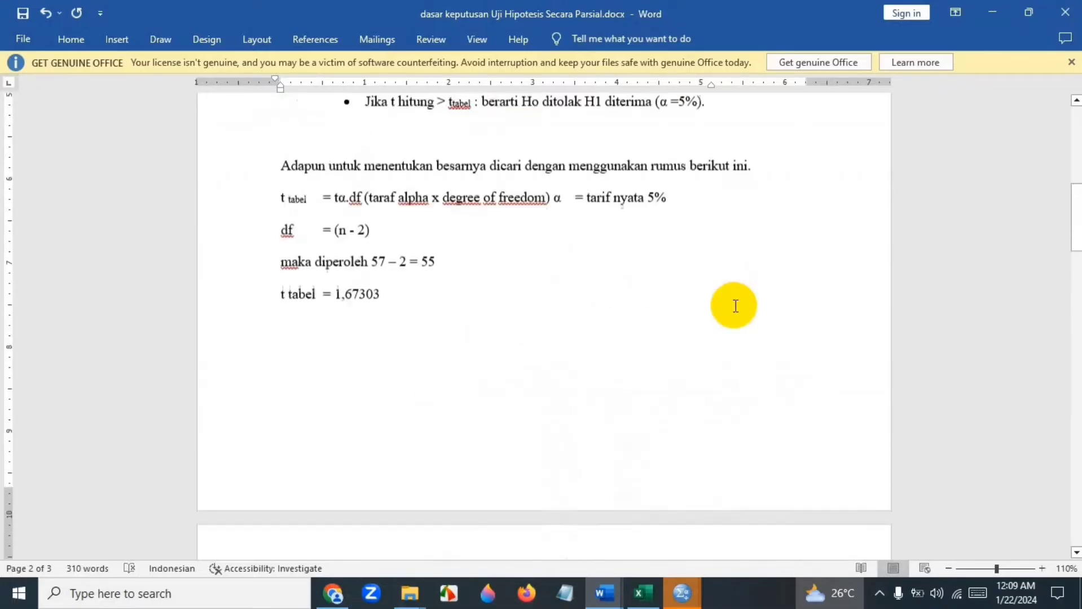
{"action": "scroll", "coordinate": [735, 306], "scroll_direction": "up", "scroll_amount": 5}
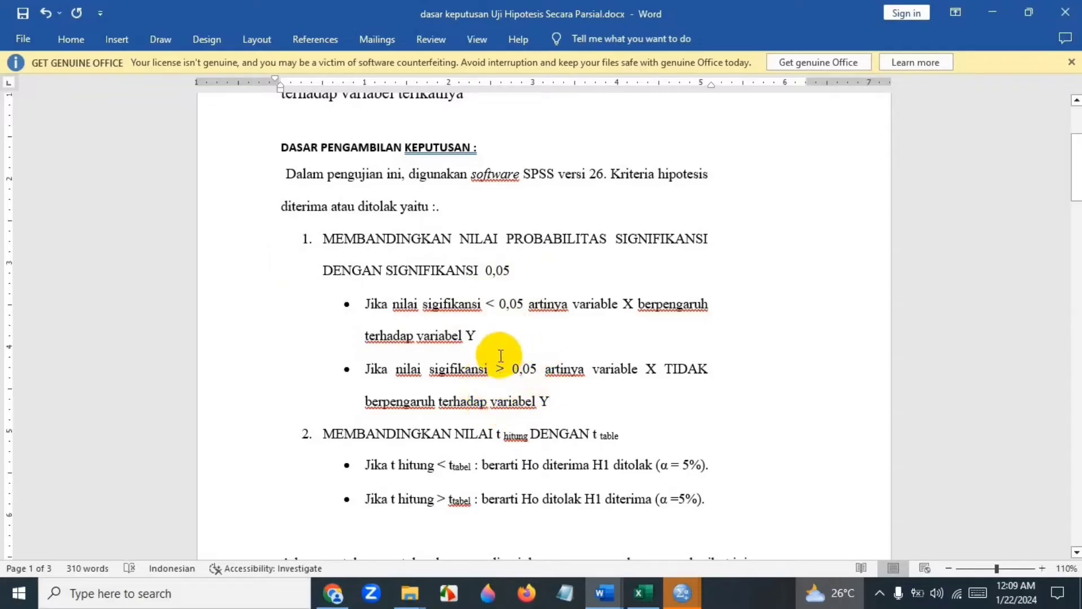
{"action": "scroll", "coordinate": [487, 404], "scroll_direction": "down", "scroll_amount": 1}
{"action": "scroll", "coordinate": [488, 404], "scroll_direction": "down", "scroll_amount": 2}
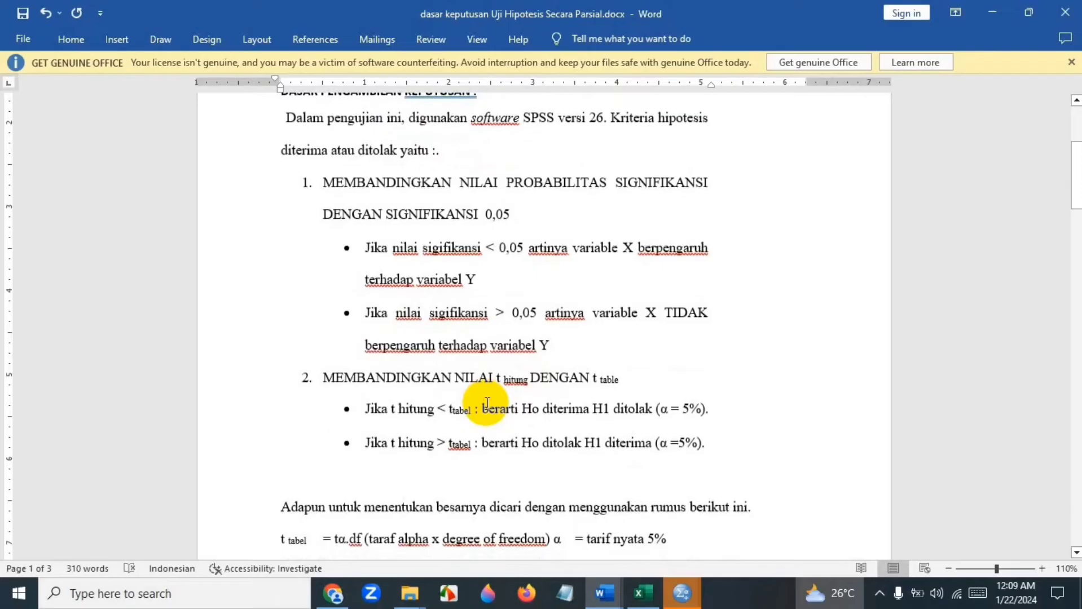
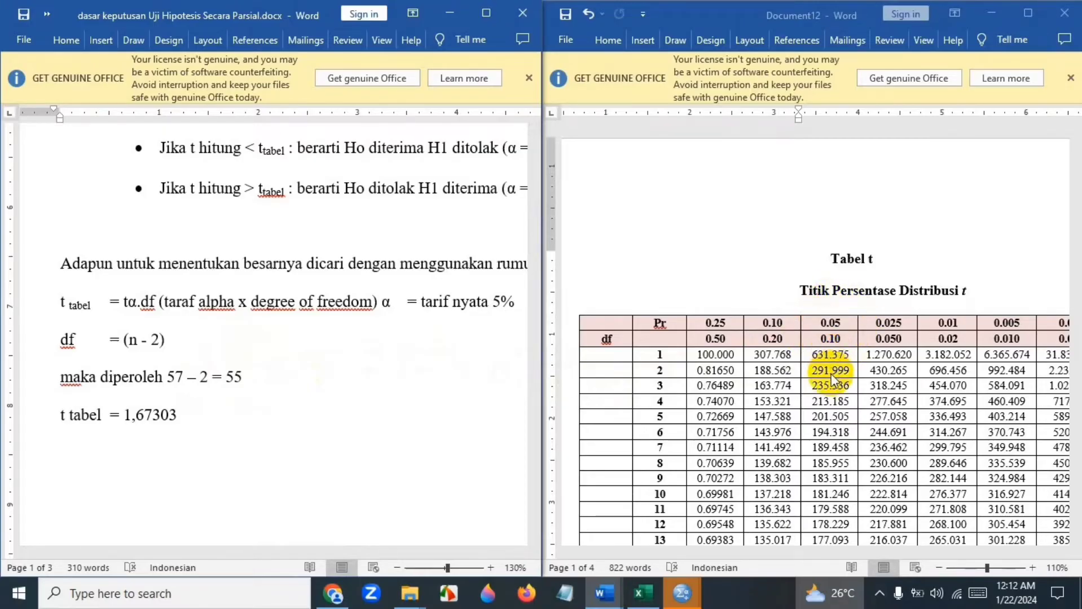
Look through the t distribution table in Document12 for the critical value at df 55.
{"action": "scroll", "coordinate": [832, 375], "scroll_direction": "down", "scroll_amount": 3}
{"action": "scroll", "coordinate": [831, 377], "scroll_direction": "down", "scroll_amount": 10}
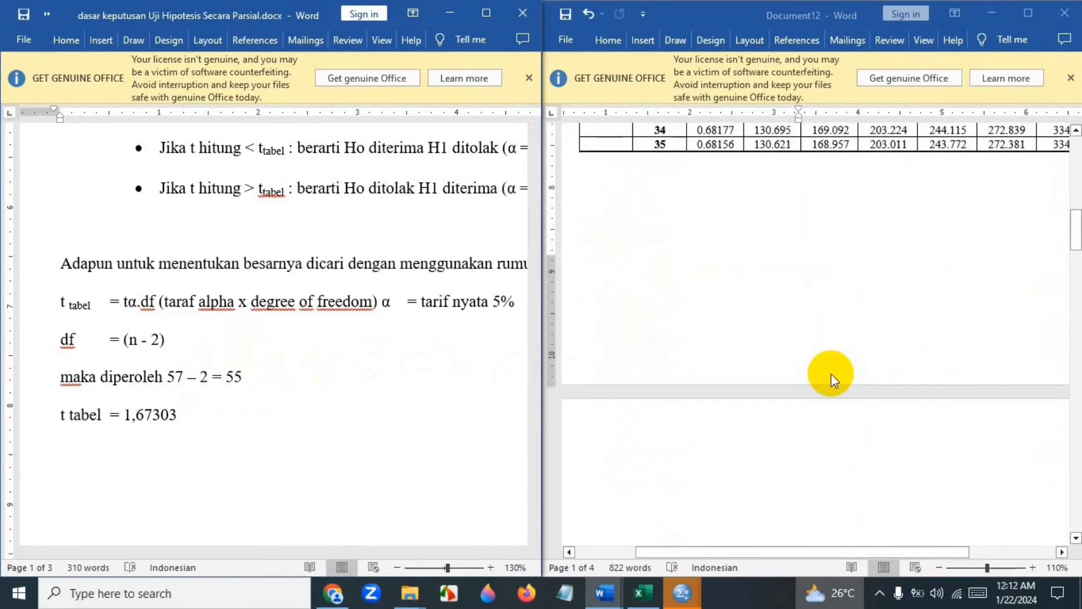
{"action": "scroll", "coordinate": [832, 375], "scroll_direction": "down", "scroll_amount": 5}
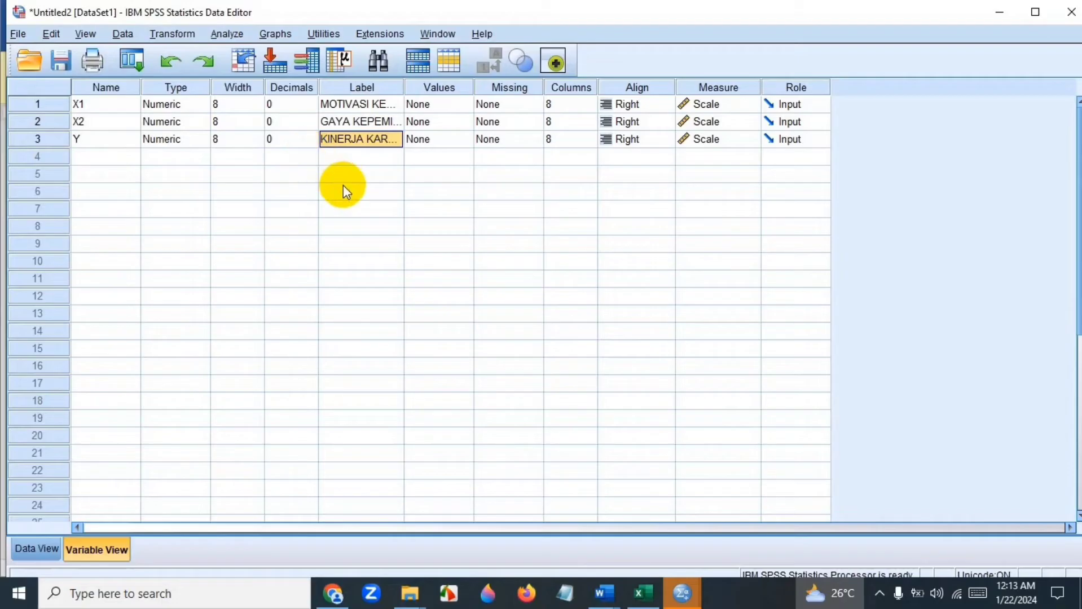
Run a linear regression of KINERJA KARYAWAN [Y] on GAYA KEPEMIMPINAN [X2] instead of MOTIVASI KERJA [X1] and bring up its Coefficients table.
{"action": "left_click", "coordinate": [344, 187]}
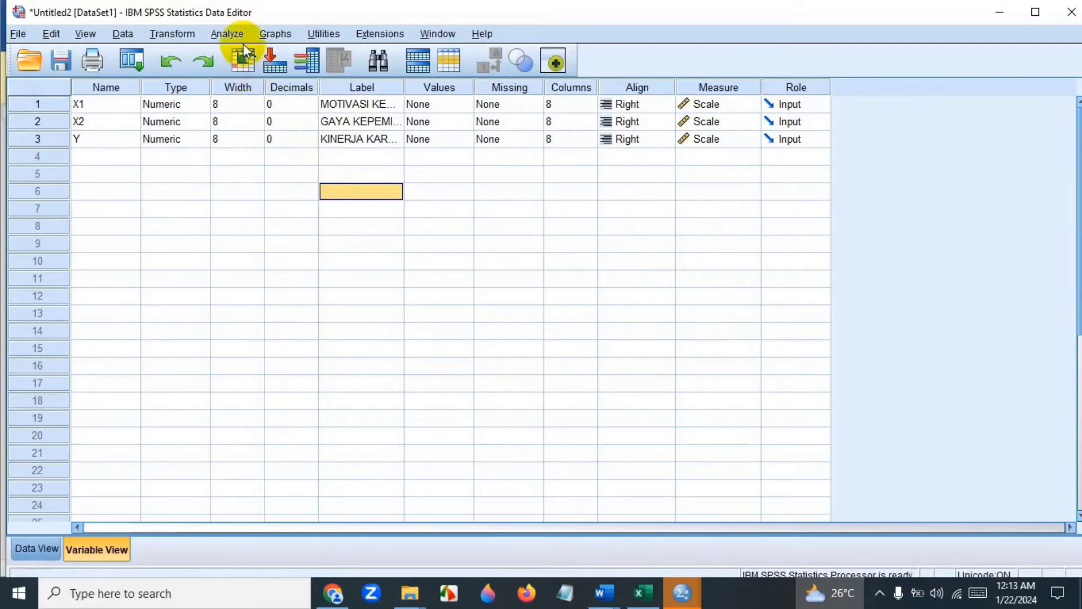
{"action": "left_click", "coordinate": [227, 34]}
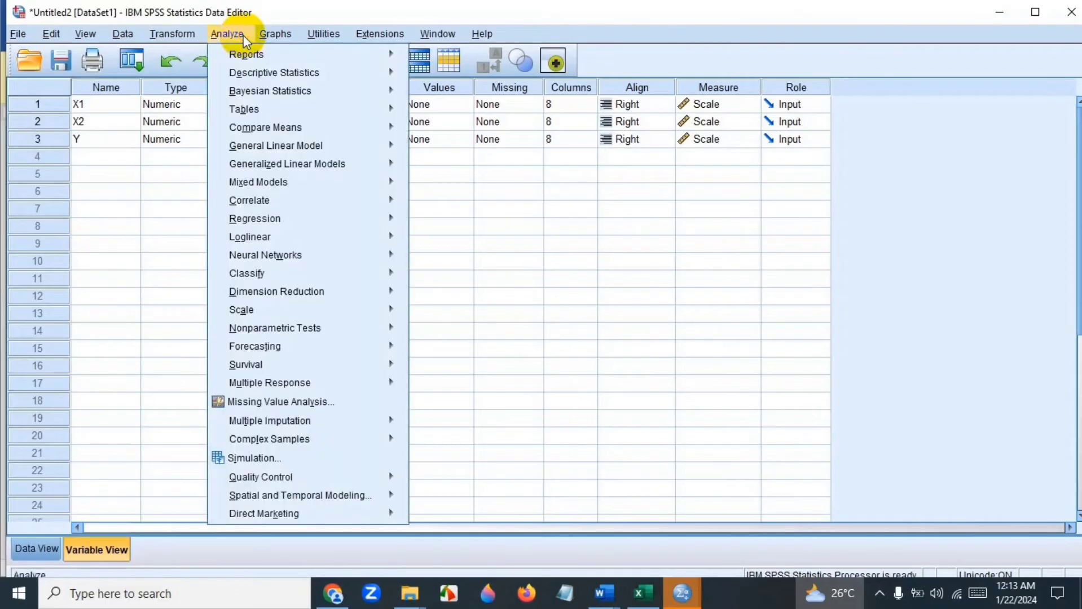
{"action": "mouse_move", "coordinate": [251, 220]}
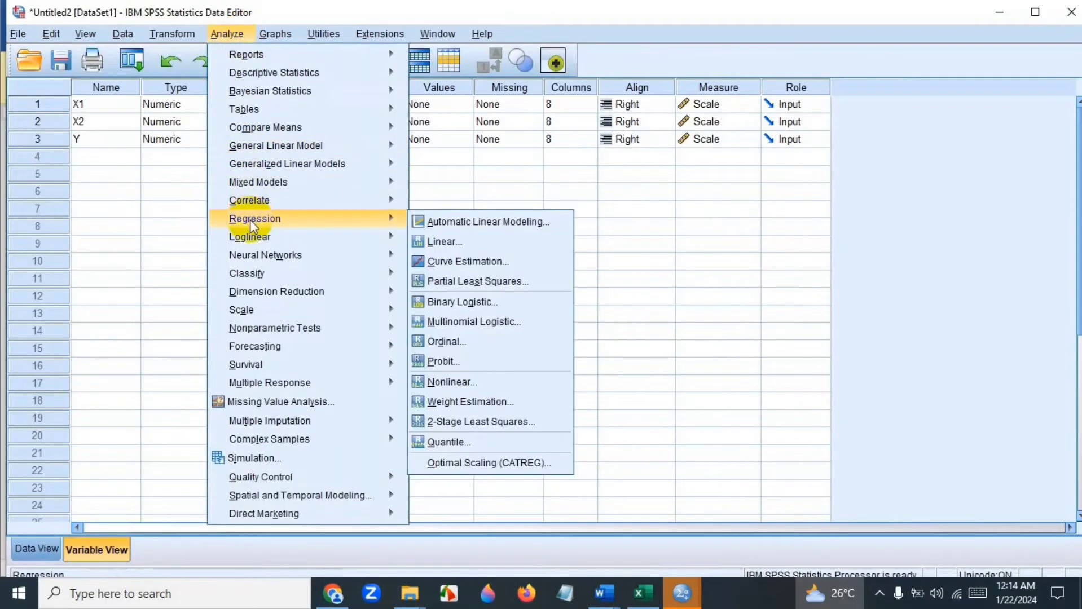
{"action": "left_click", "coordinate": [451, 238]}
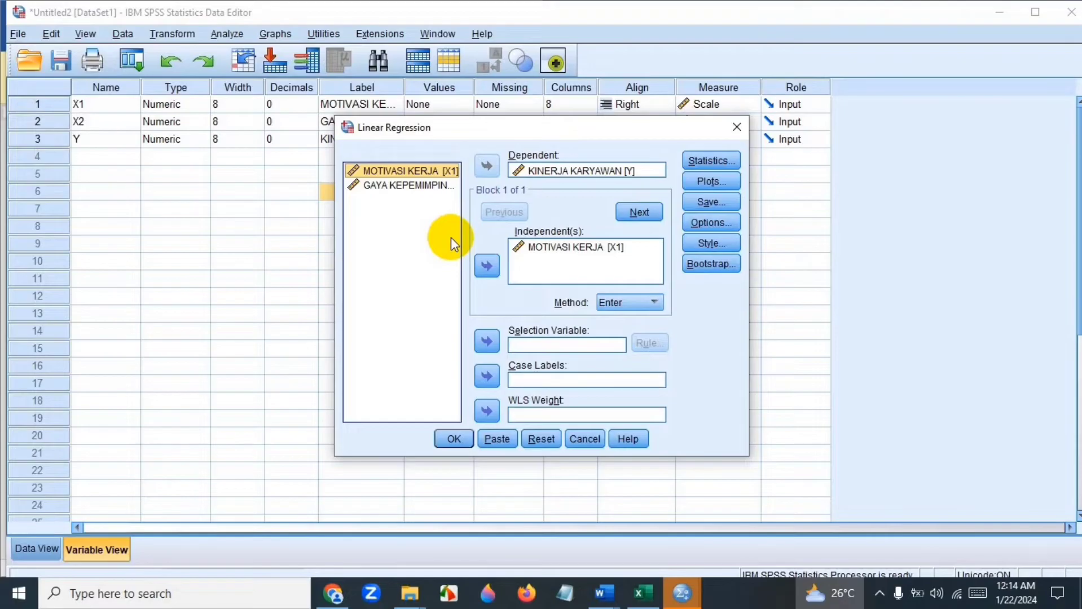
{"action": "left_click", "coordinate": [550, 247]}
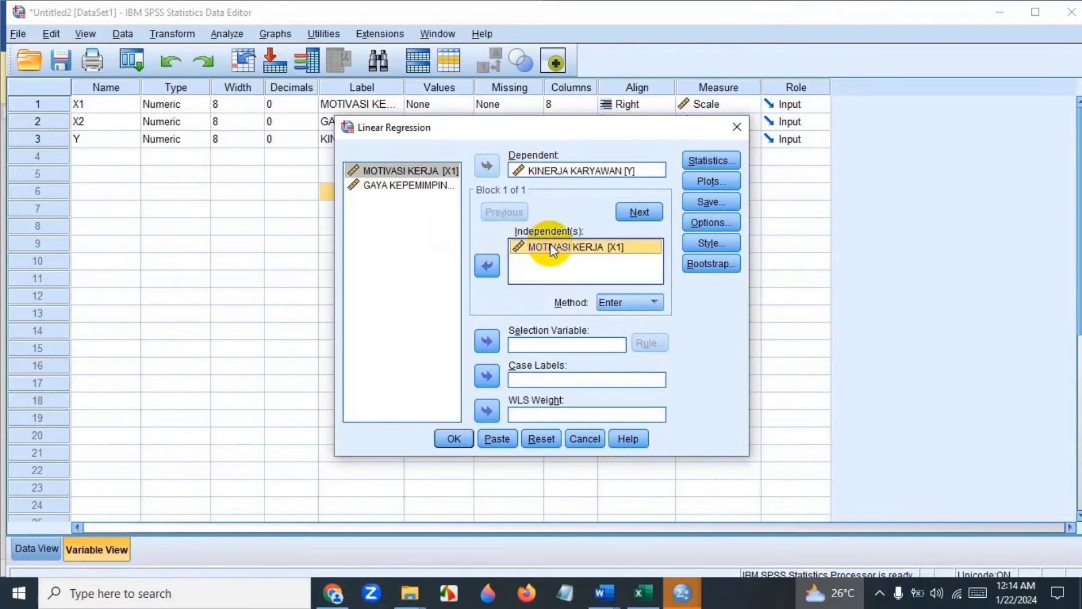
{"action": "left_click", "coordinate": [488, 266]}
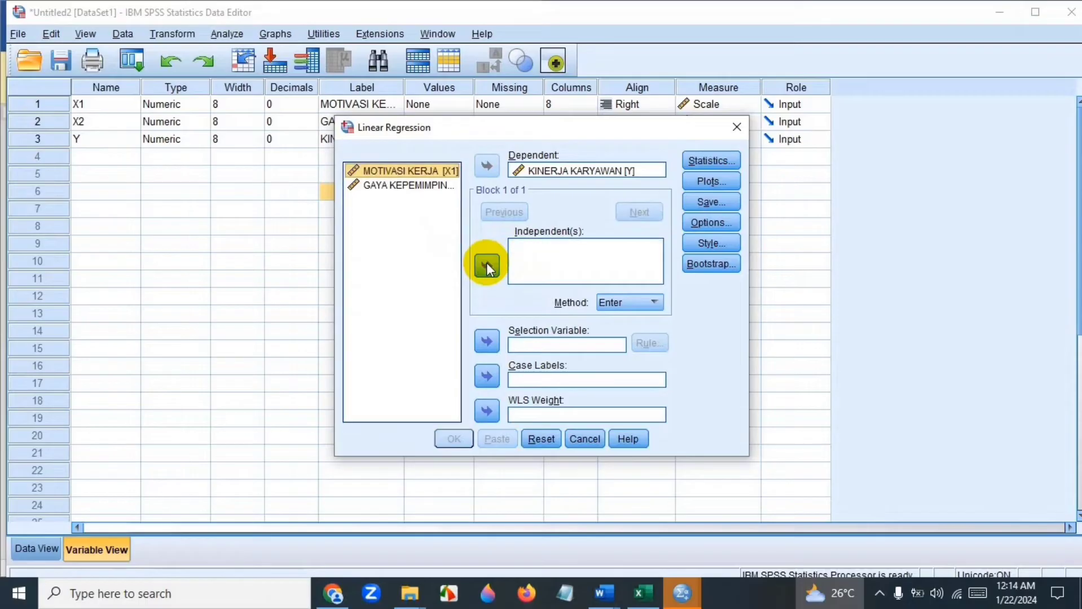
{"action": "left_click", "coordinate": [374, 188]}
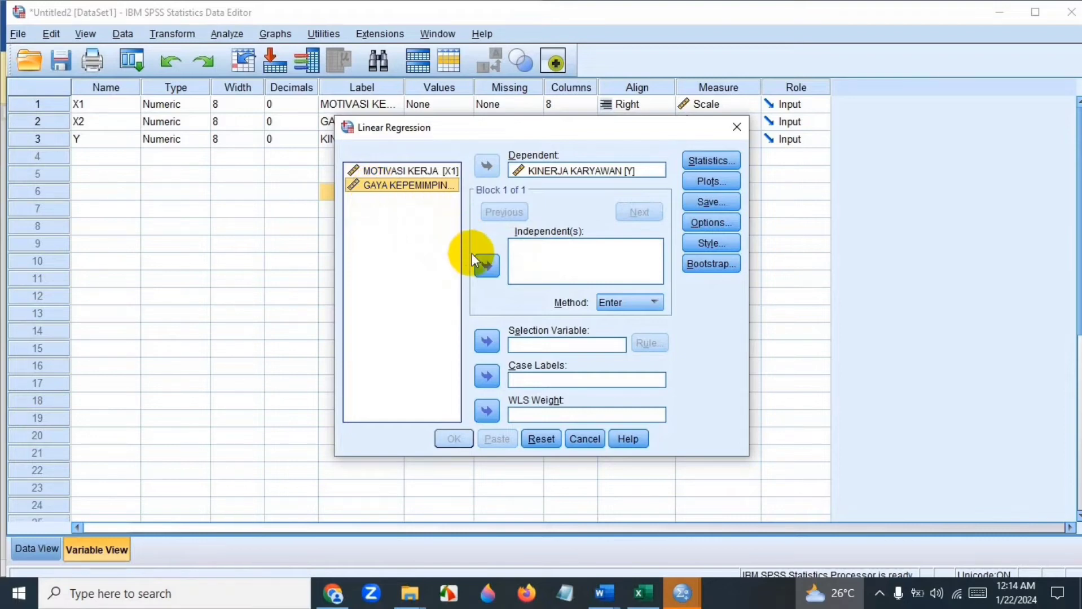
{"action": "left_click", "coordinate": [488, 265]}
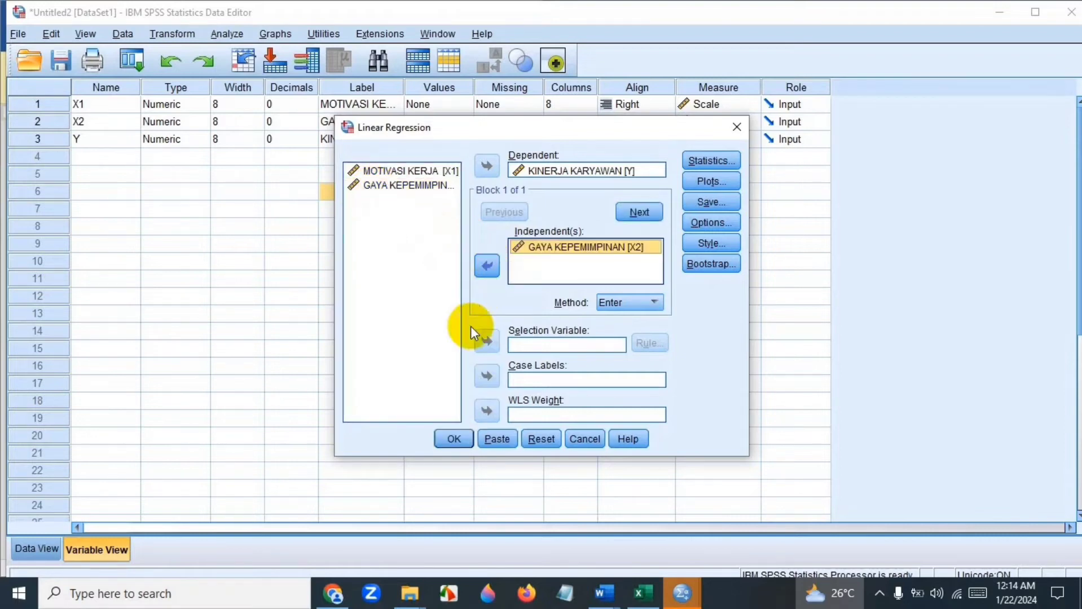
{"action": "left_click", "coordinate": [457, 433]}
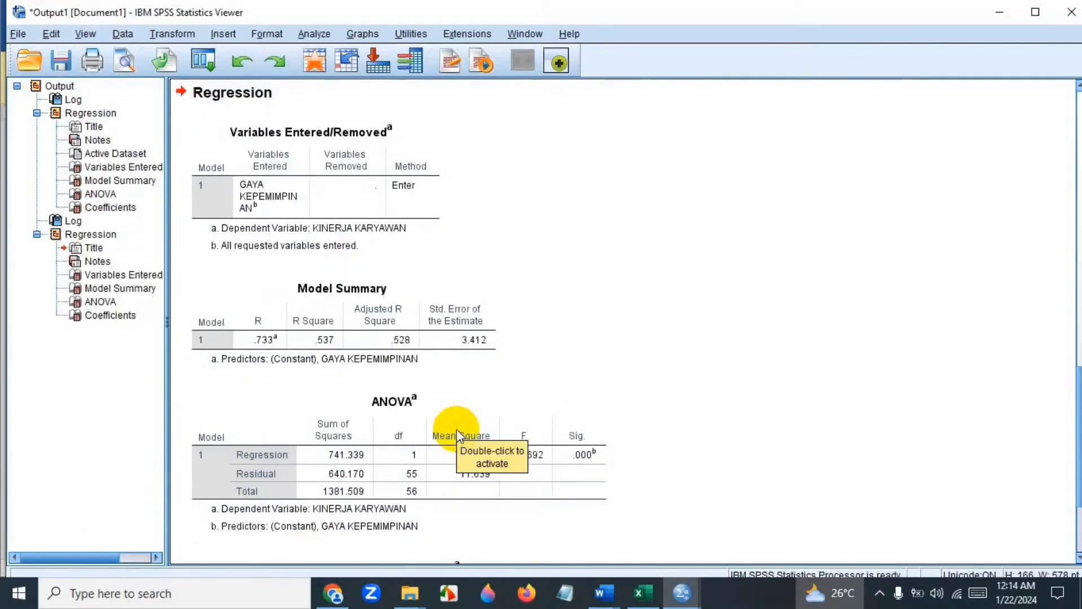
{"action": "scroll", "coordinate": [457, 429], "scroll_direction": "down", "scroll_amount": 3}
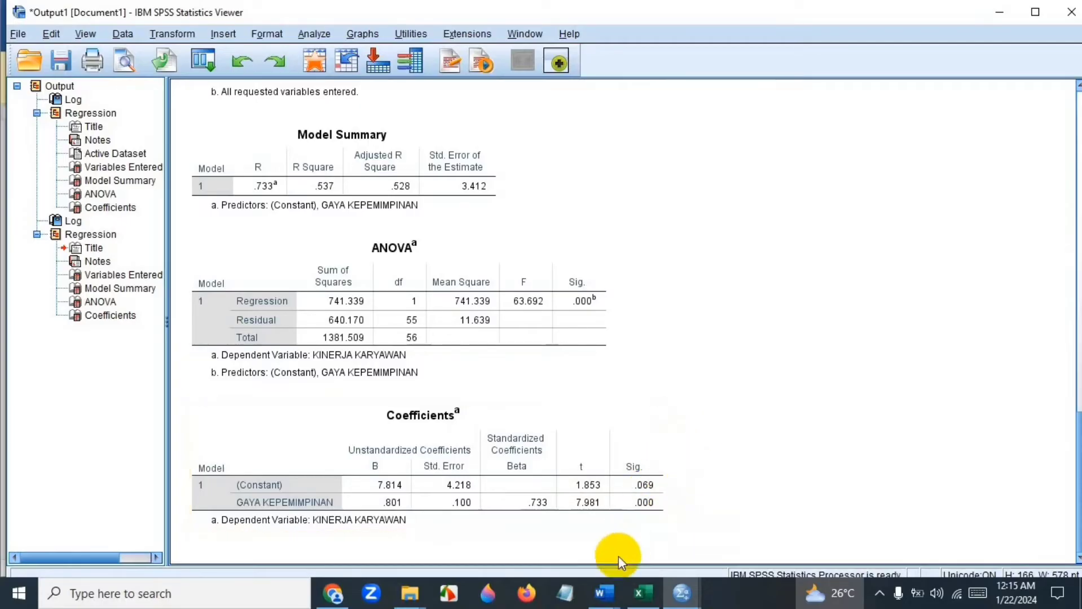
Switch to the Word document Uji Hipotesis F Secara simultan.docx and read the F test definition and significance criteria.
{"action": "mouse_move", "coordinate": [609, 604]}
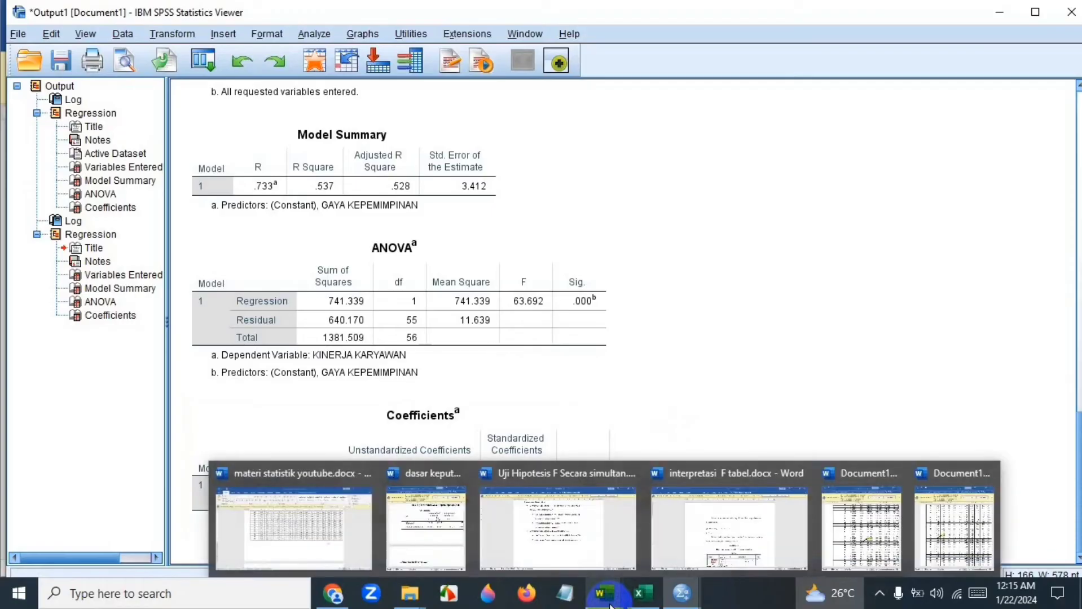
{"action": "left_click", "coordinate": [566, 547]}
{"action": "scroll", "coordinate": [639, 395], "scroll_direction": "up", "scroll_amount": 5}
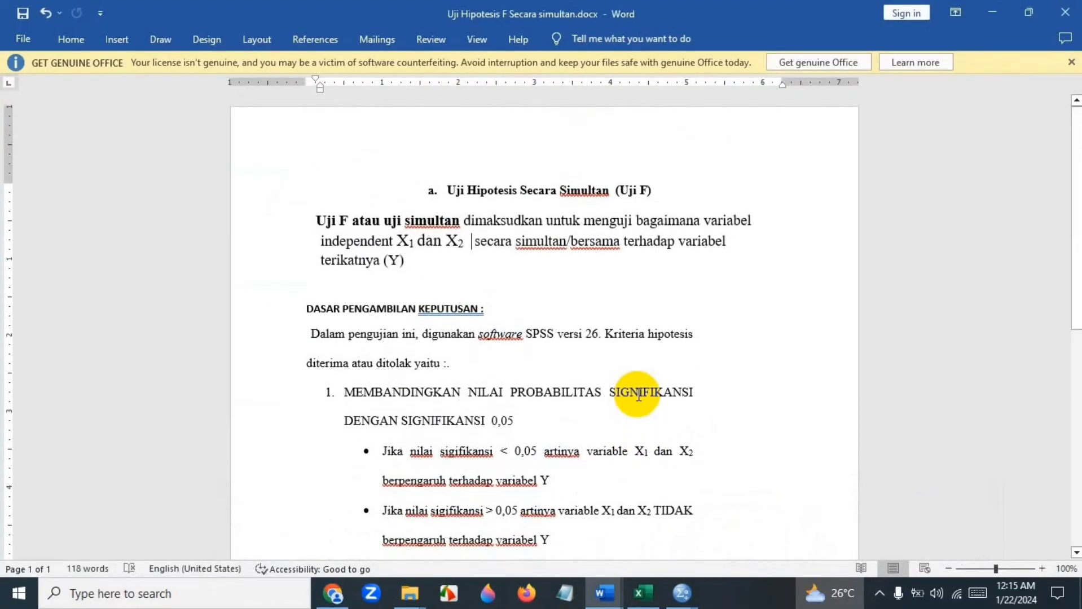
Return to the SPSS Data Editor, open Linear Regression and remove GAYA KEPEMIMPINAN [X2] from the independent variables.
{"action": "mouse_move", "coordinate": [682, 592]}
{"action": "left_click", "coordinate": [744, 550]}
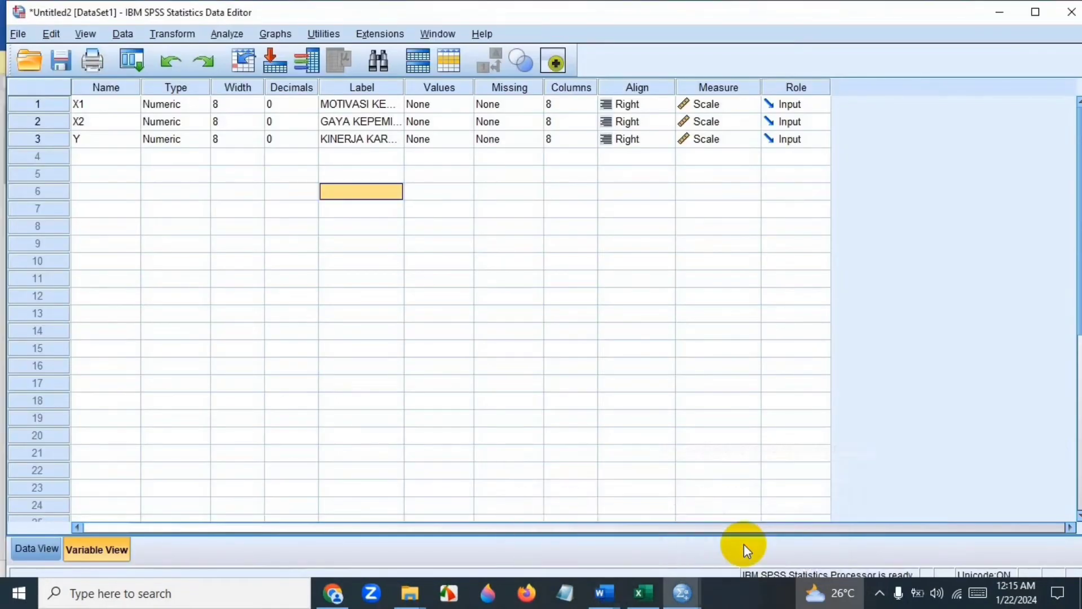
{"action": "left_click", "coordinate": [382, 157]}
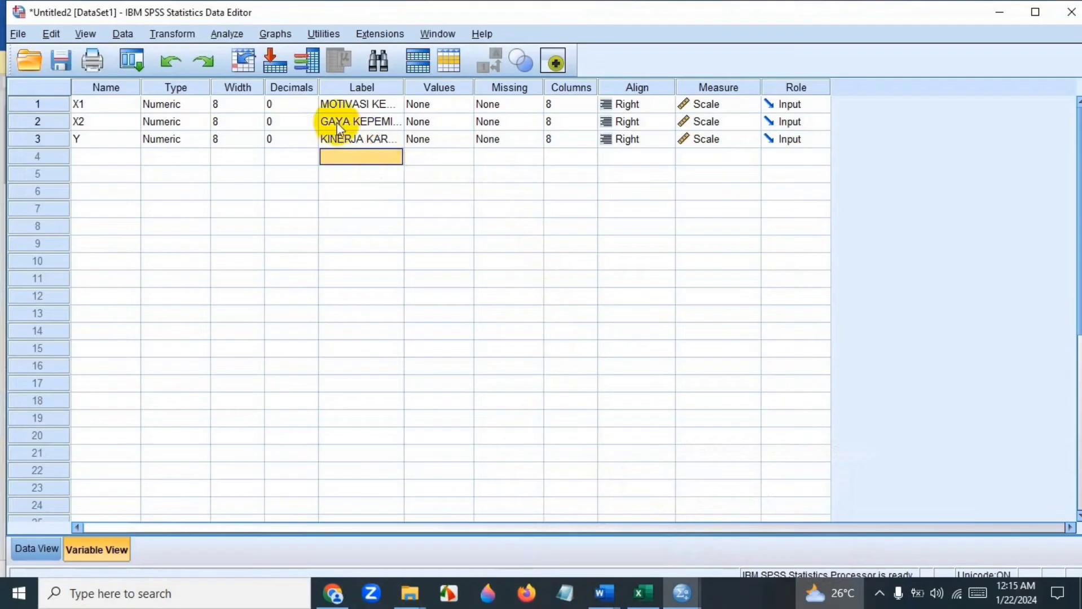
{"action": "left_click", "coordinate": [222, 34]}
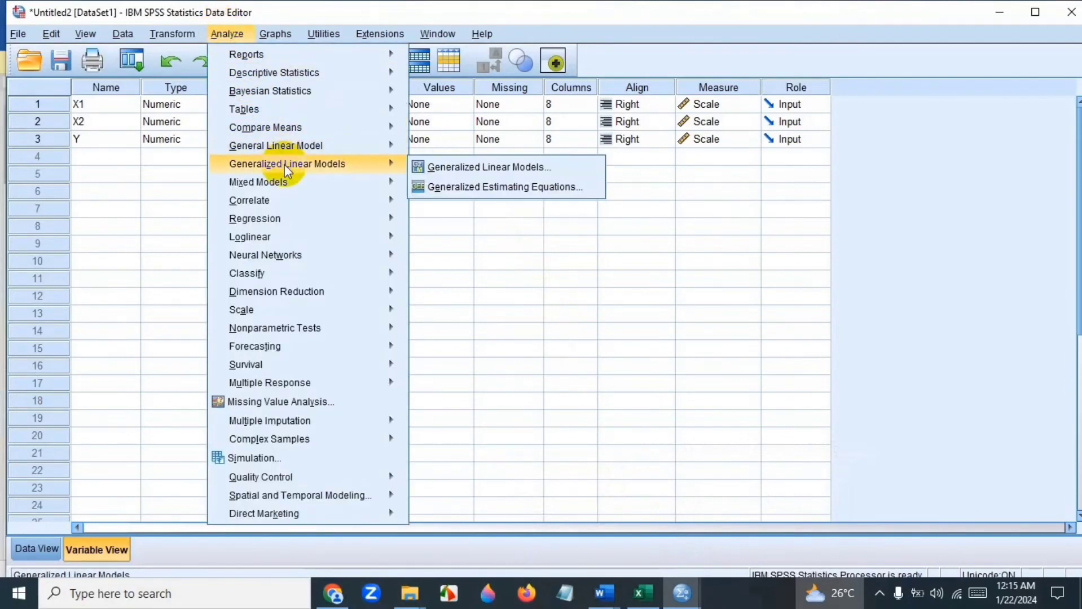
{"action": "mouse_move", "coordinate": [306, 224]}
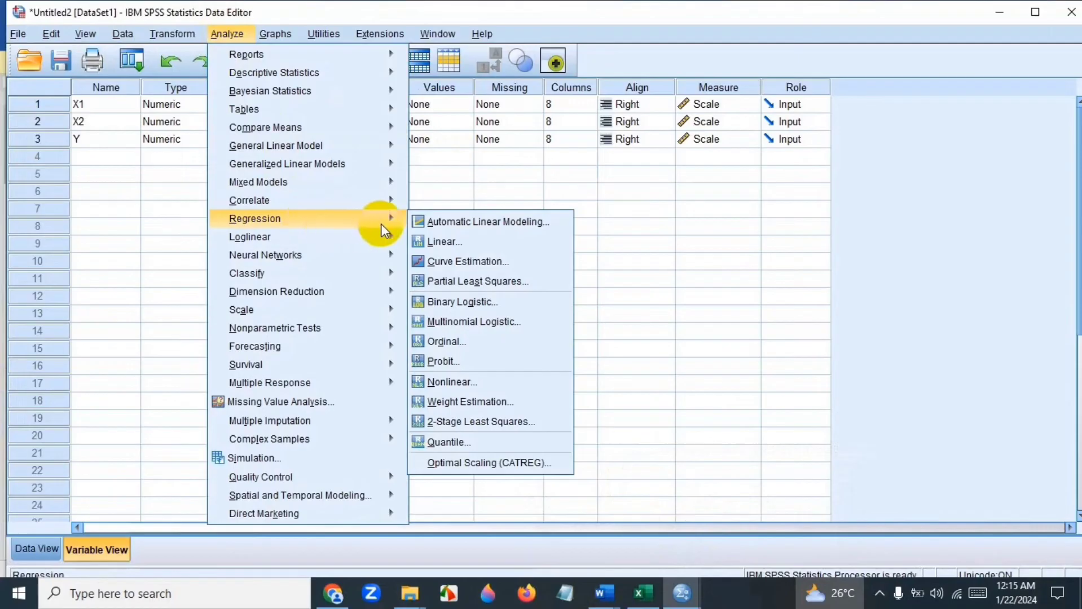
{"action": "left_click", "coordinate": [437, 246]}
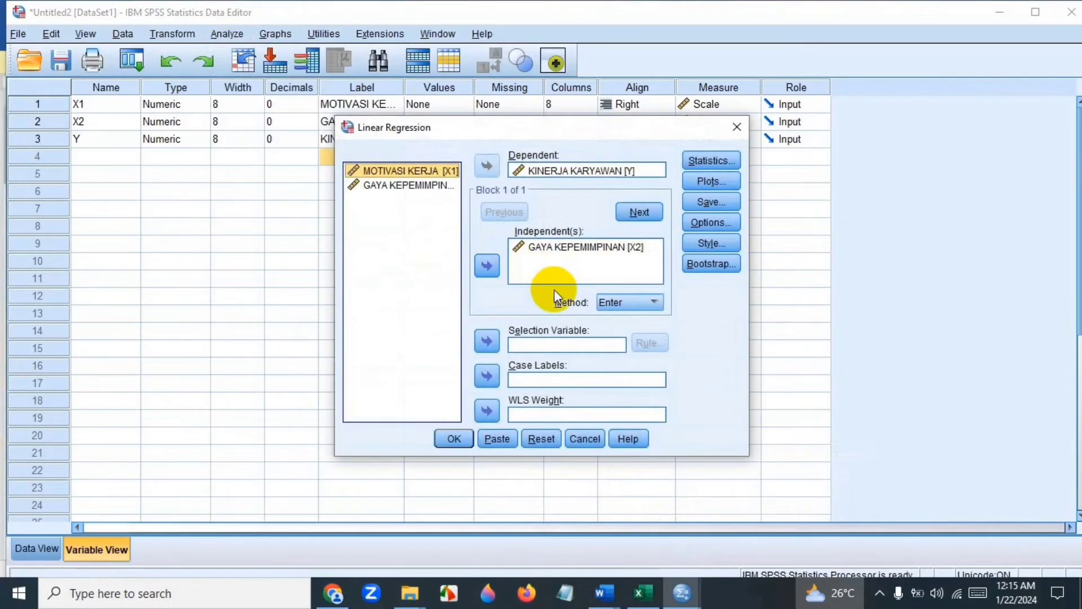
{"action": "left_click", "coordinate": [568, 247]}
{"action": "left_click", "coordinate": [494, 265]}
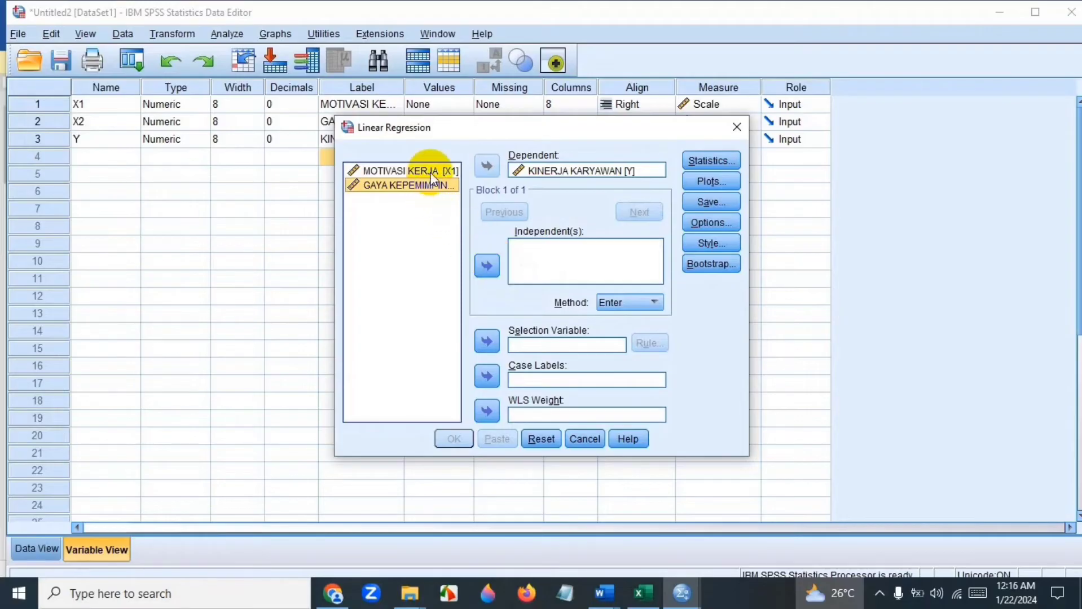
Add MOTIVASI KERJA [X1] and GAYA KEPEMIMPINAN [X2] as independent variables and run the regression on KINERJA KARYAWAN [Y].
{"action": "left_click", "coordinate": [431, 171]}
{"action": "left_click", "coordinate": [489, 265]}
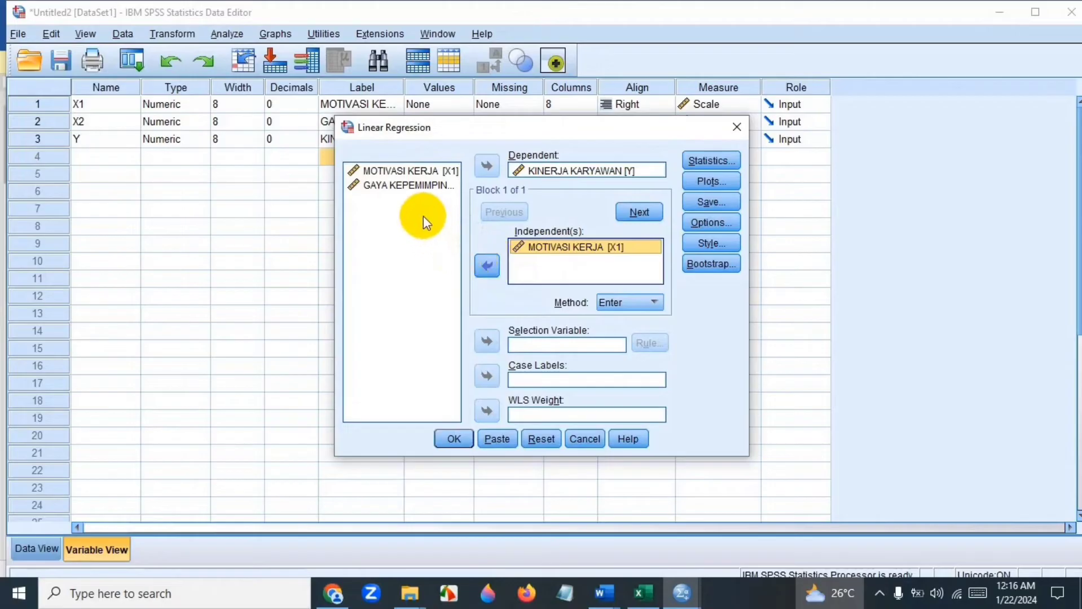
{"action": "left_click", "coordinate": [422, 183]}
{"action": "left_click", "coordinate": [487, 266]}
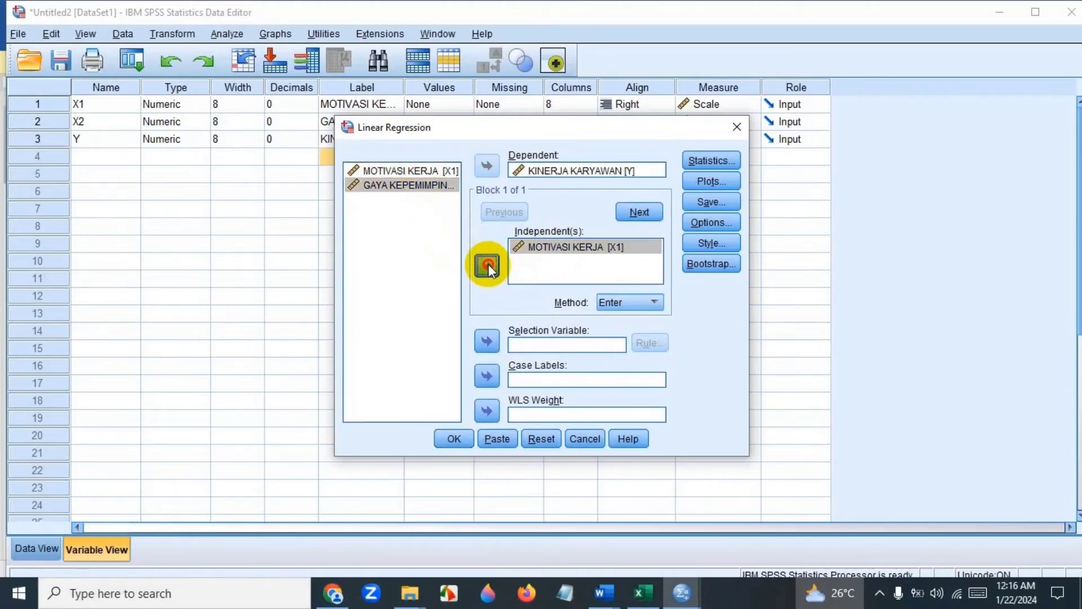
{"action": "left_click", "coordinate": [463, 438]}
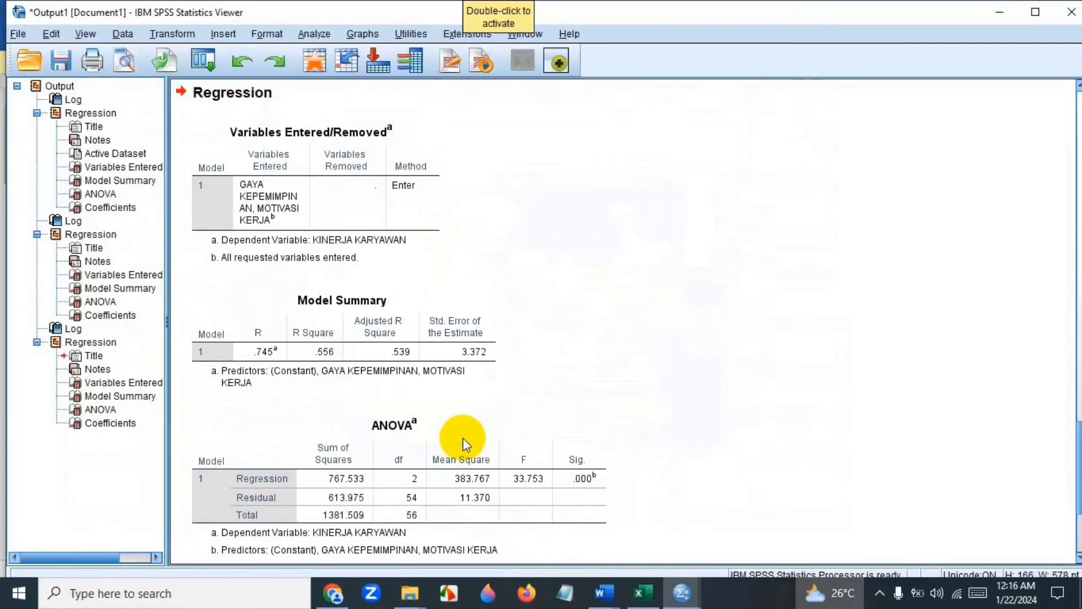
Copy the ANOVA table of the two-predictor regression from the output.
{"action": "scroll", "coordinate": [594, 367], "scroll_direction": "down", "scroll_amount": 1}
{"action": "left_click", "coordinate": [595, 367]}
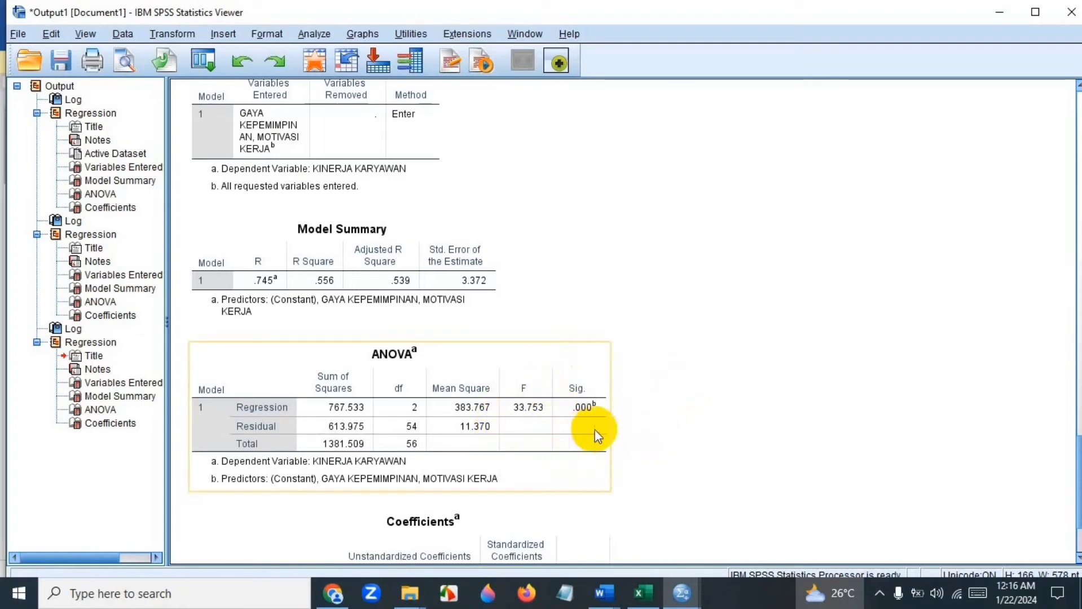
{"action": "right_click", "coordinate": [605, 371]}
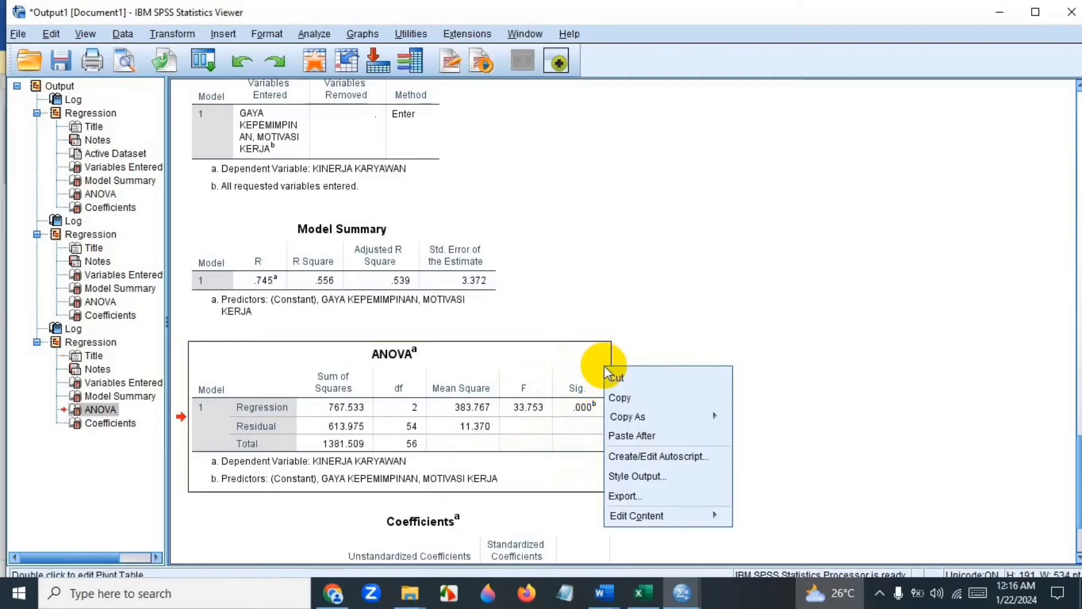
{"action": "left_click", "coordinate": [611, 399]}
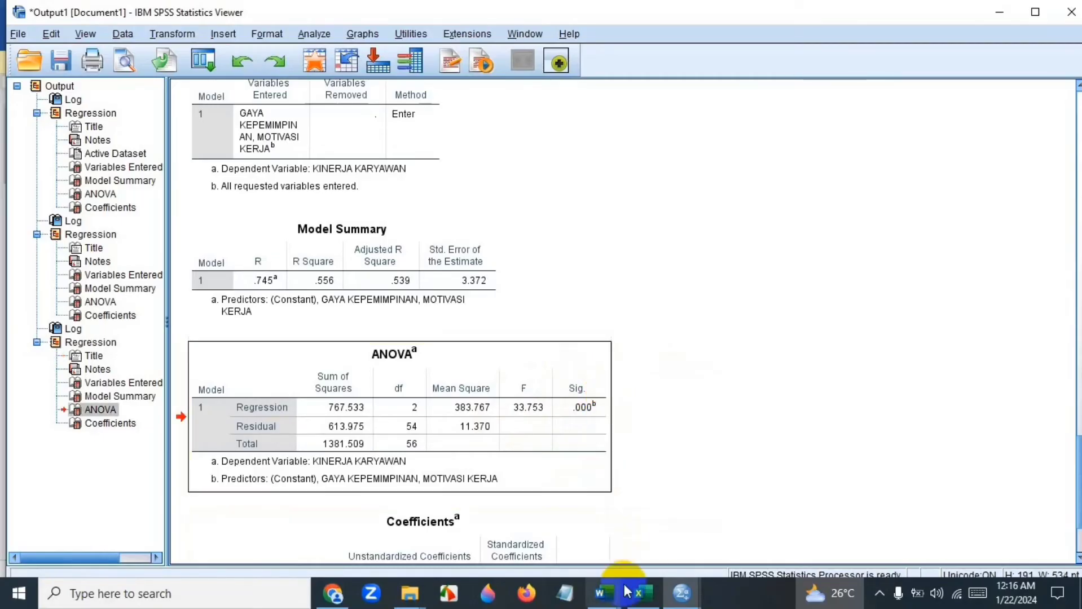
Switch to Word and review the F hitung versus F tabel criteria in Uji Hipotesis F Secara simultan.docx and the sample interpretation in interpretasi F tabel.docx.
{"action": "left_click", "coordinate": [607, 594]}
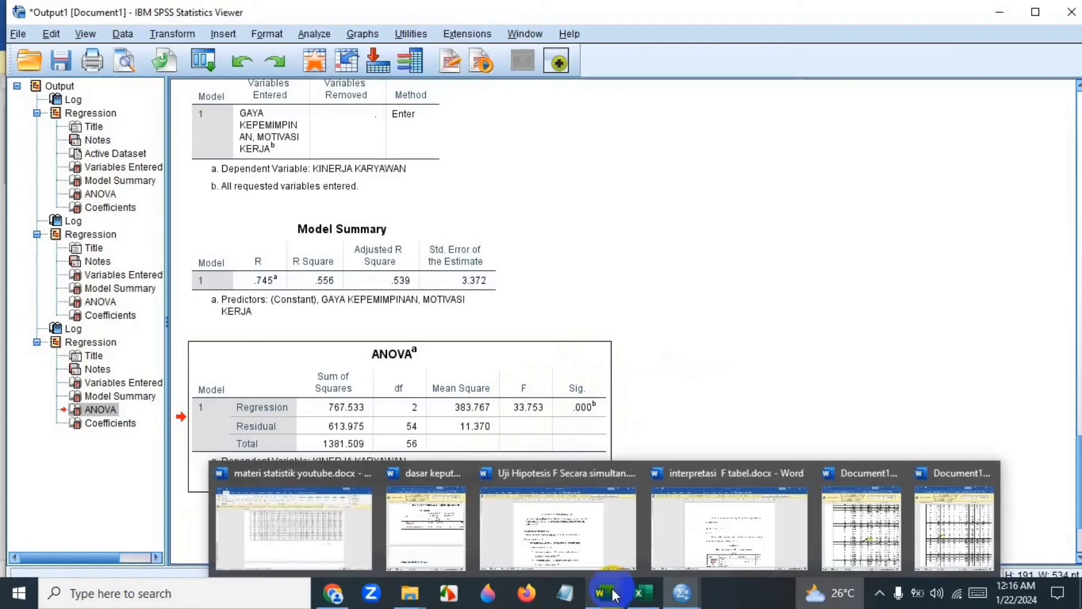
{"action": "left_click", "coordinate": [575, 546]}
{"action": "scroll", "coordinate": [605, 414], "scroll_direction": "down", "scroll_amount": 7}
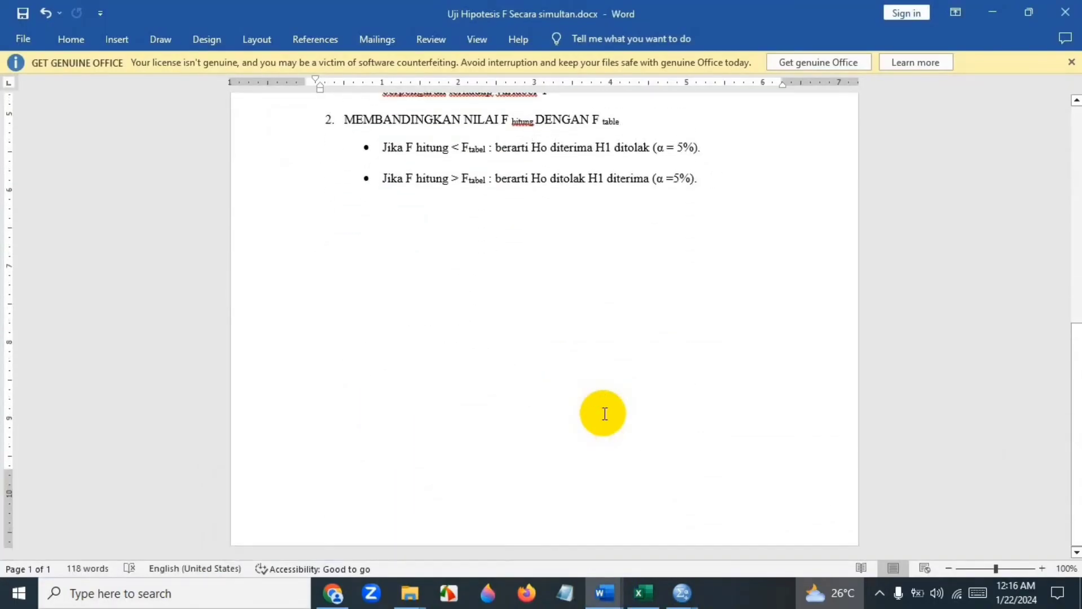
{"action": "left_click", "coordinate": [603, 595]}
{"action": "left_click", "coordinate": [705, 525]}
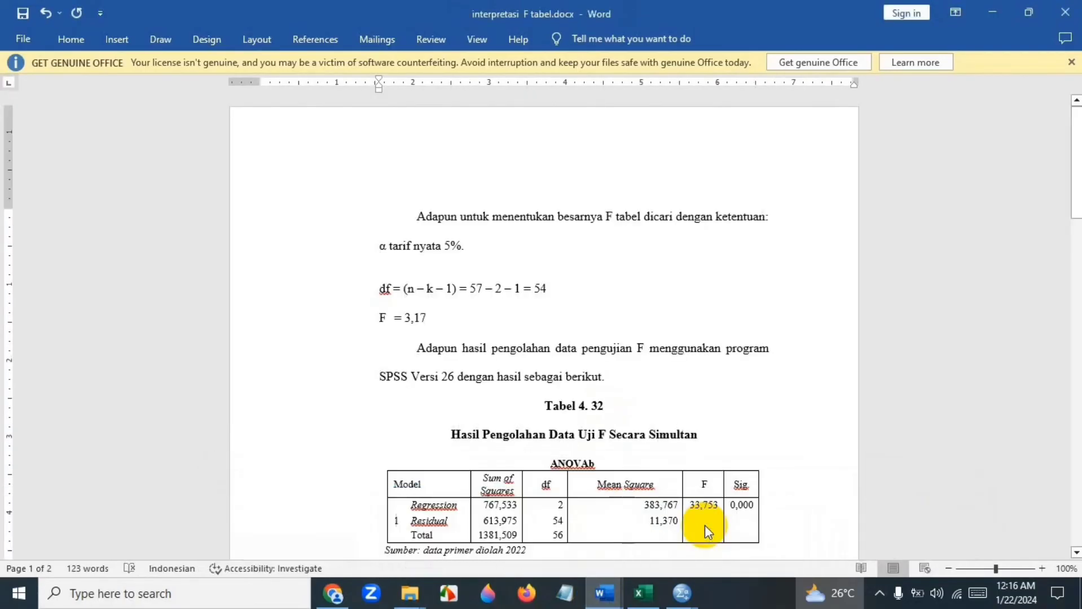
{"action": "scroll", "coordinate": [704, 395], "scroll_direction": "down", "scroll_amount": 1}
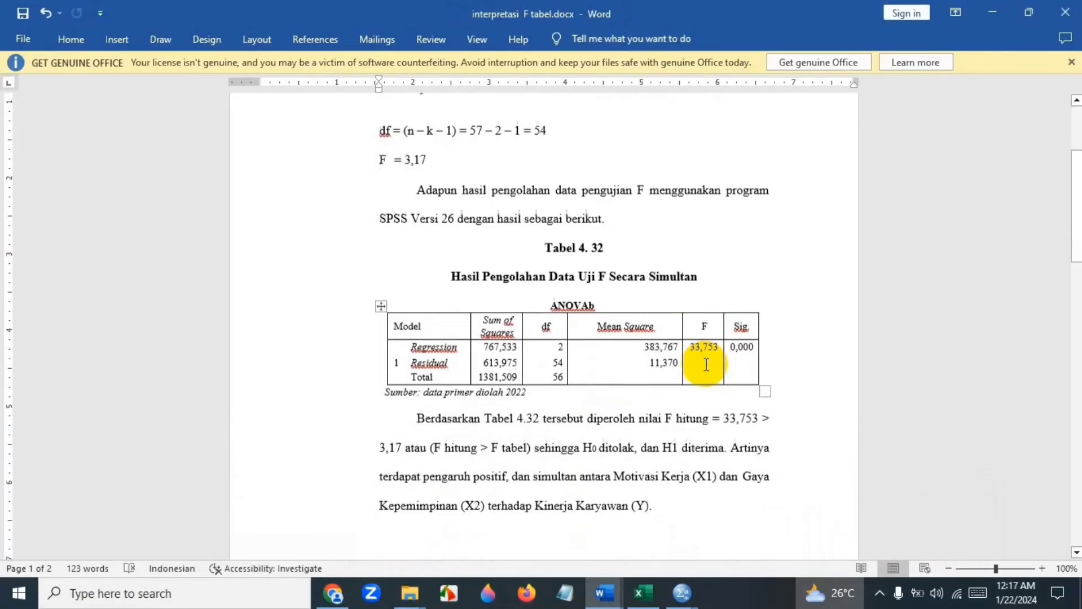